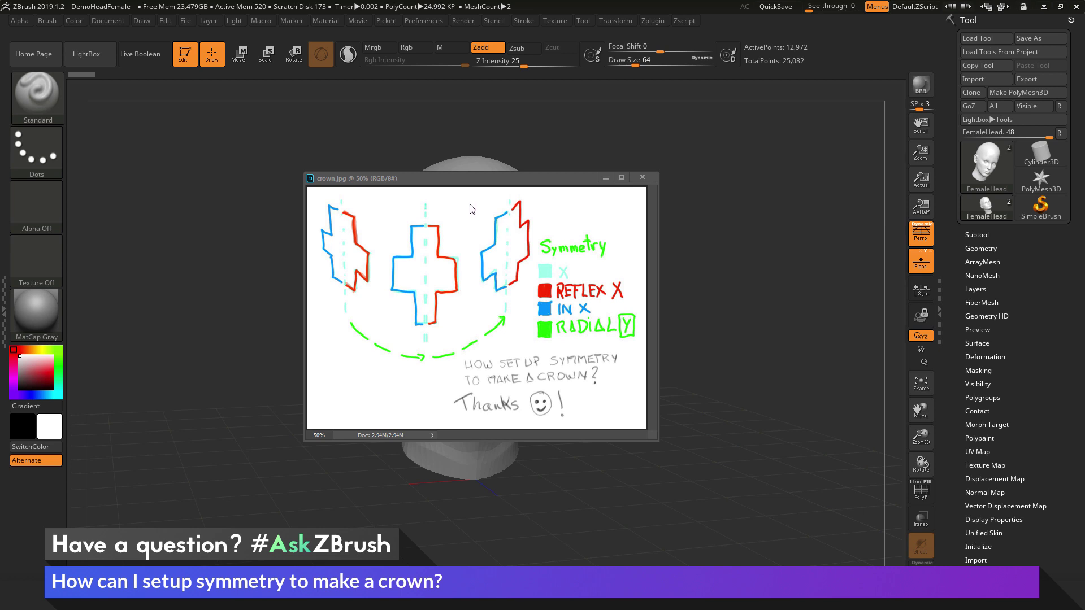
Turn off perspective and the floor grid, with the head facing straight to the front.
click(735, 156)
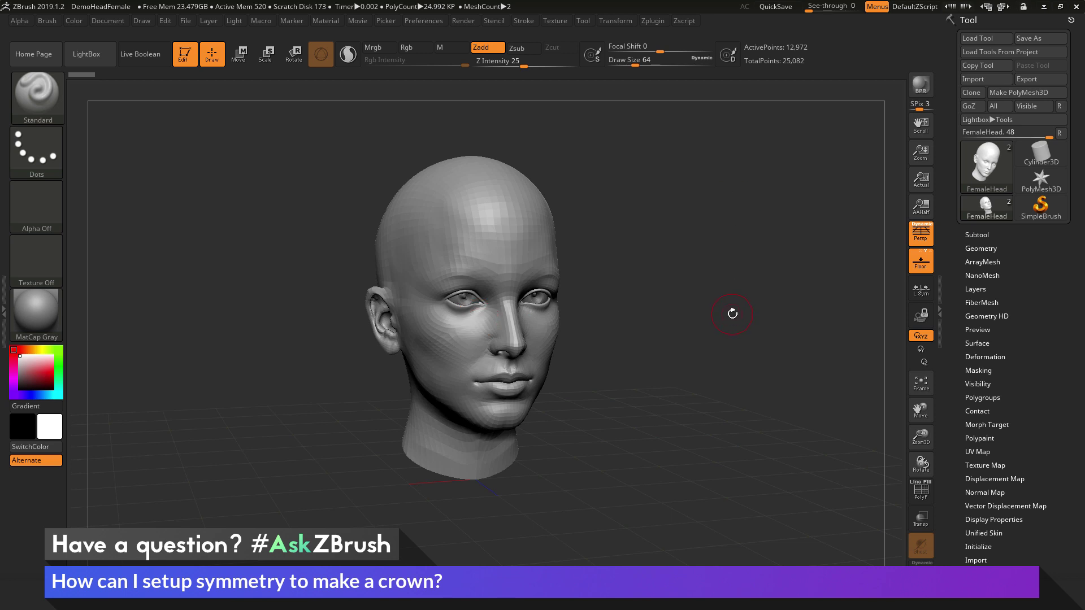
drag(733, 313, 643, 292)
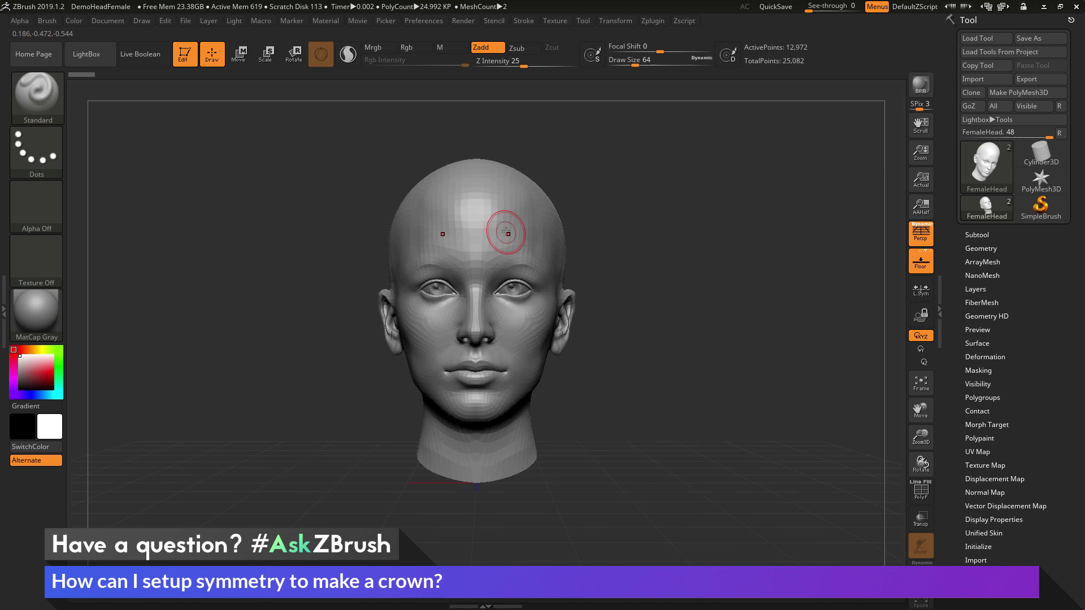
click(616, 20)
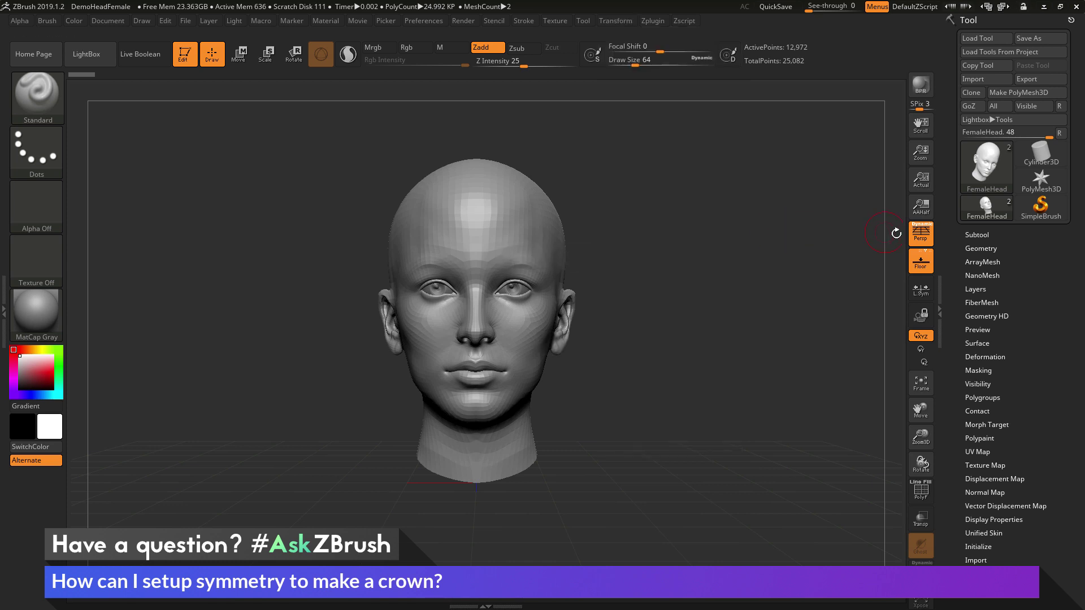
click(929, 241)
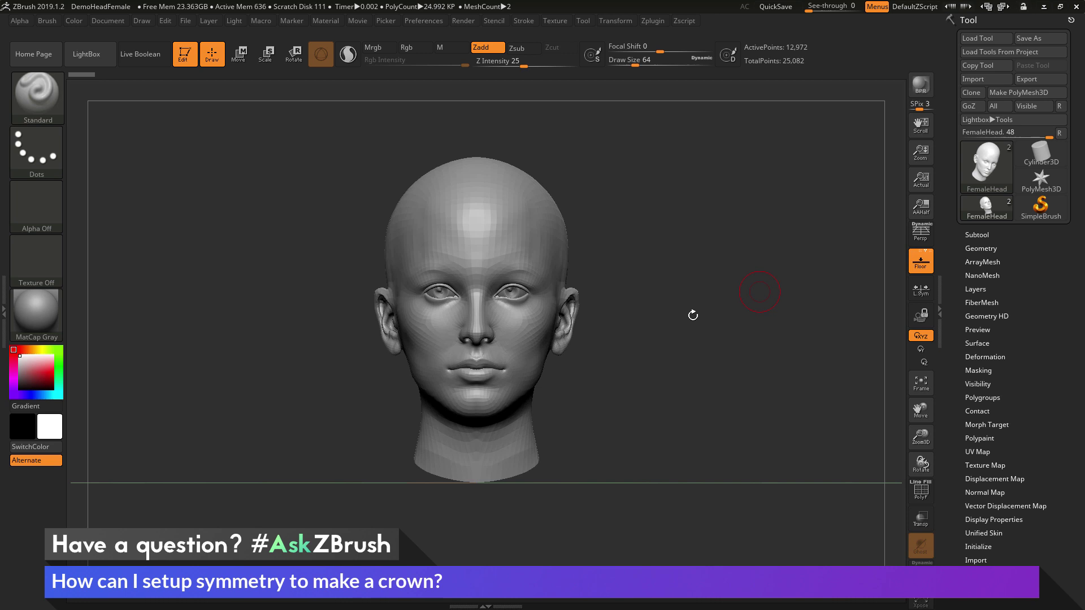
click(920, 262)
alt+drag(619, 320, 663, 311)
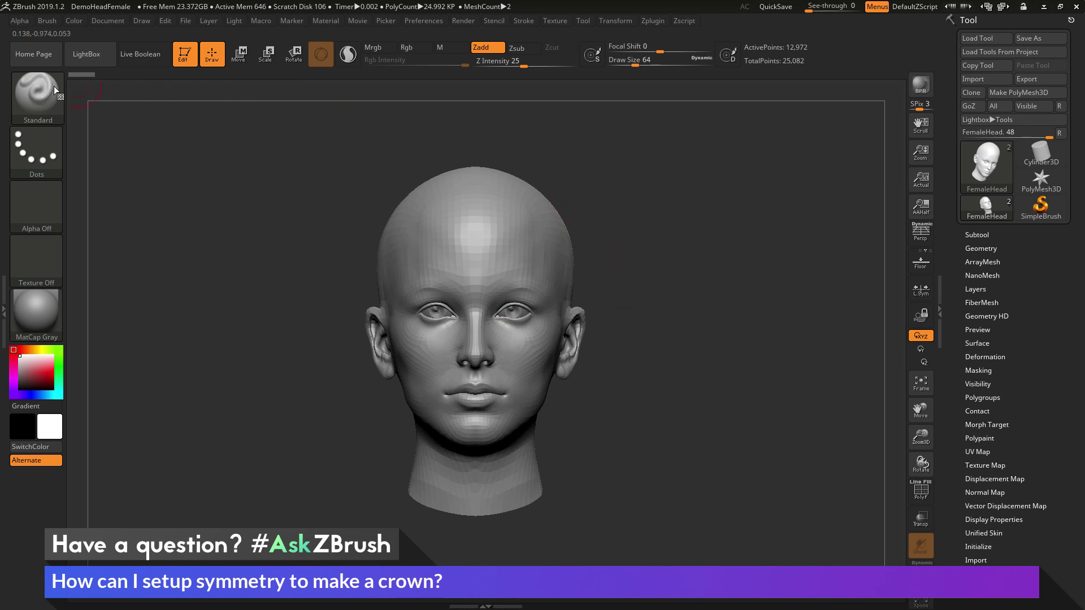
Insert a round bevelled disc from the IMM ModelKit brush at the centre of the forehead.
click(41, 104)
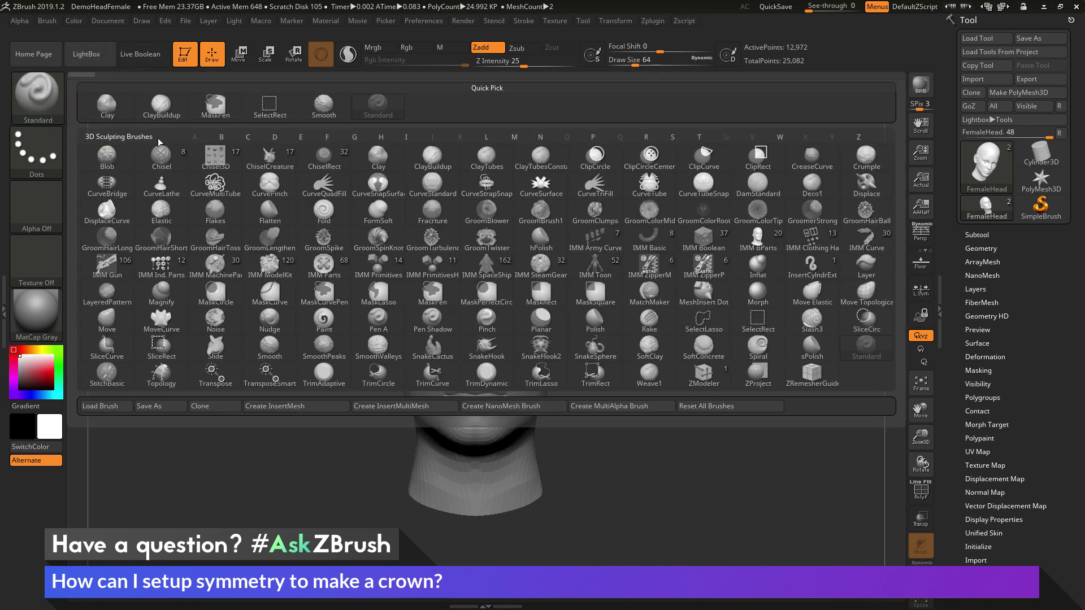
click(272, 273)
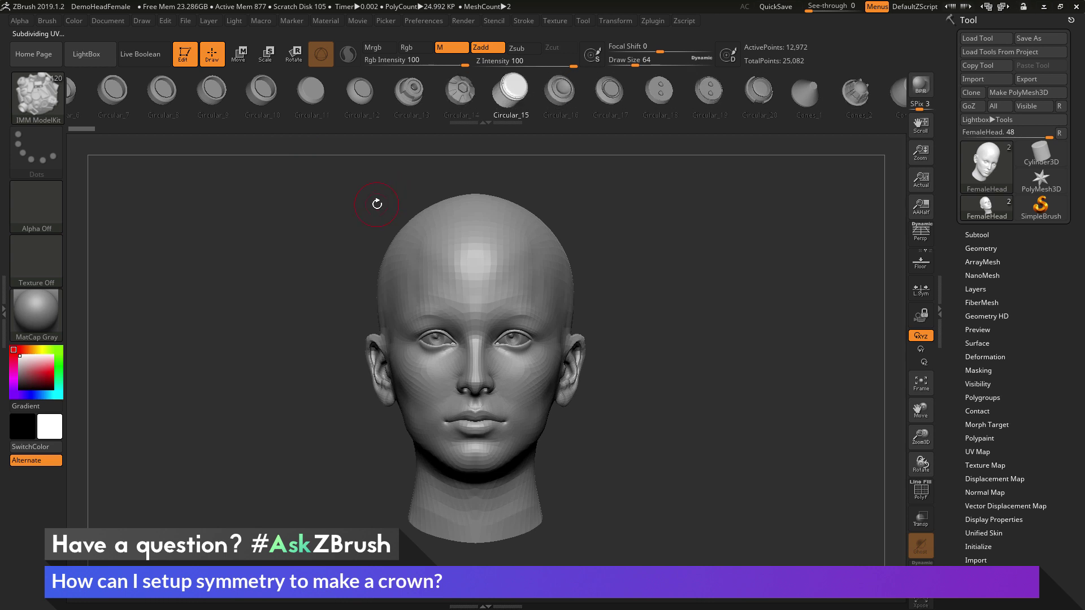
key(m)
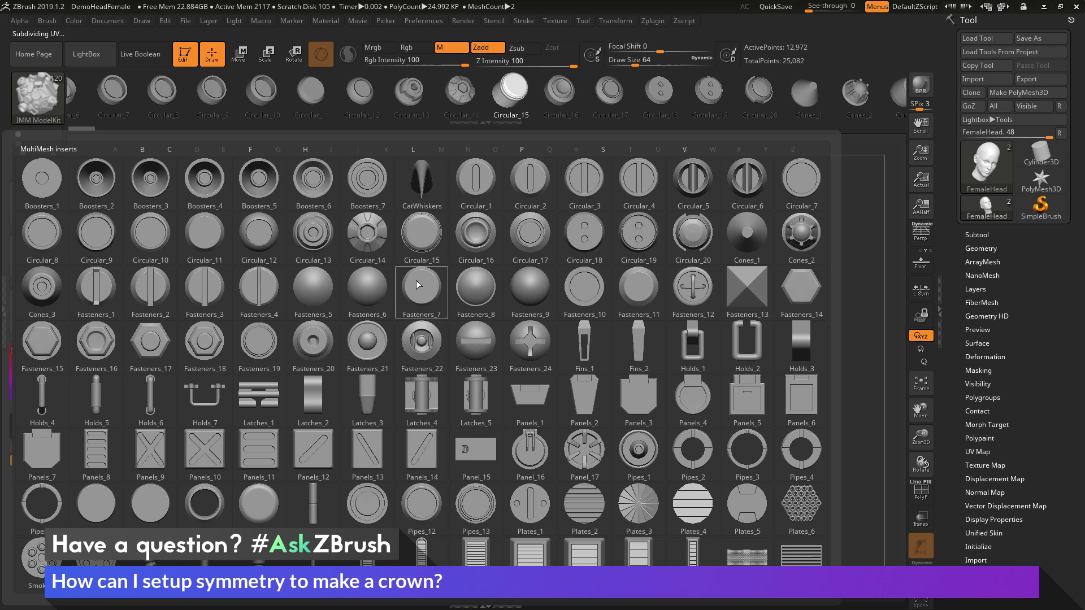
mouse_move(427, 295)
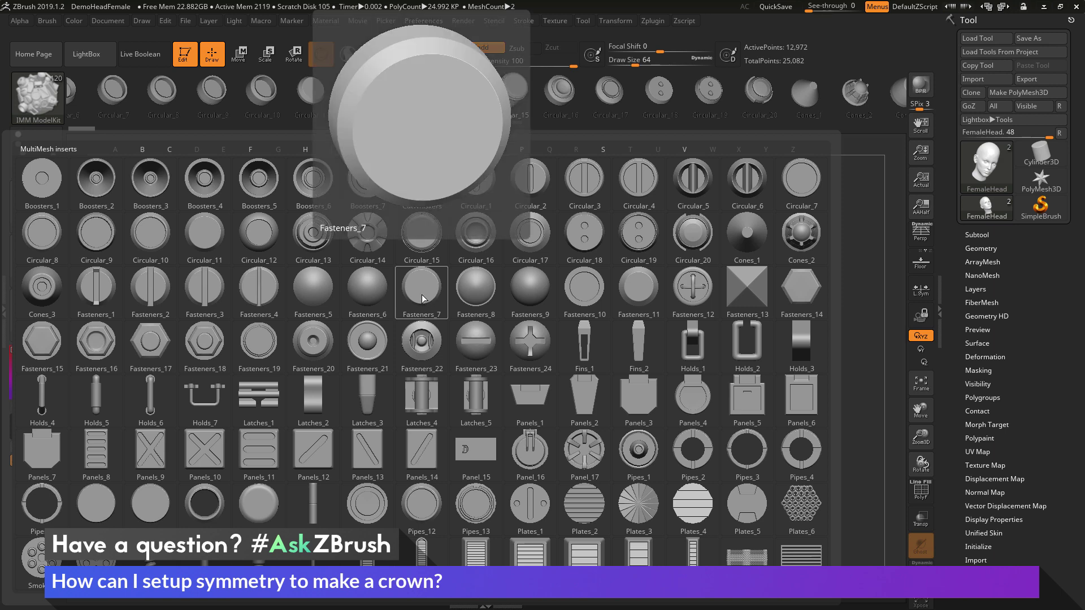
click(425, 299)
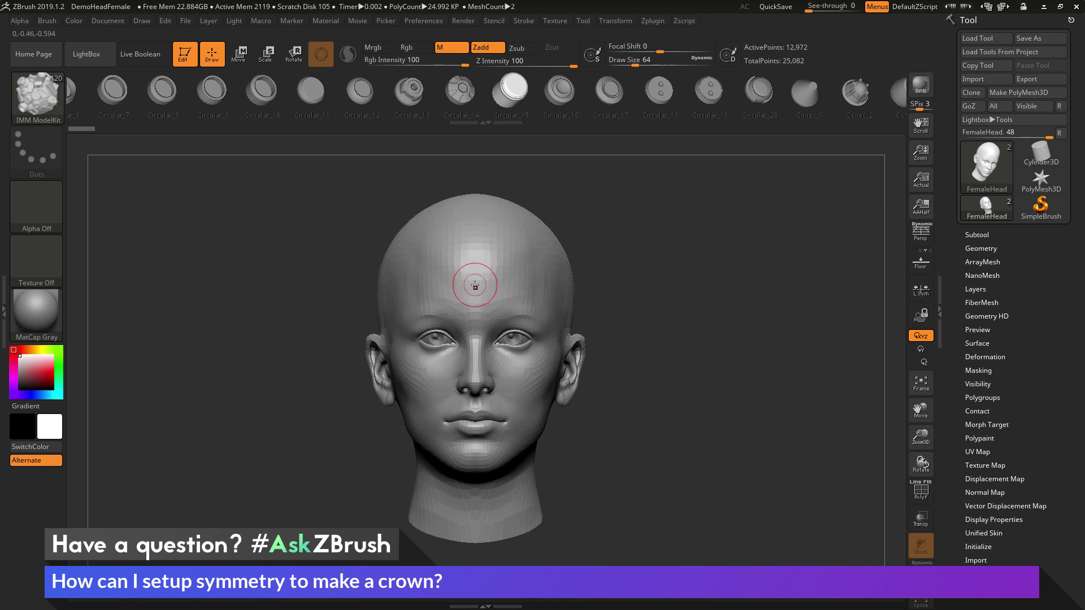
drag(475, 288, 477, 335)
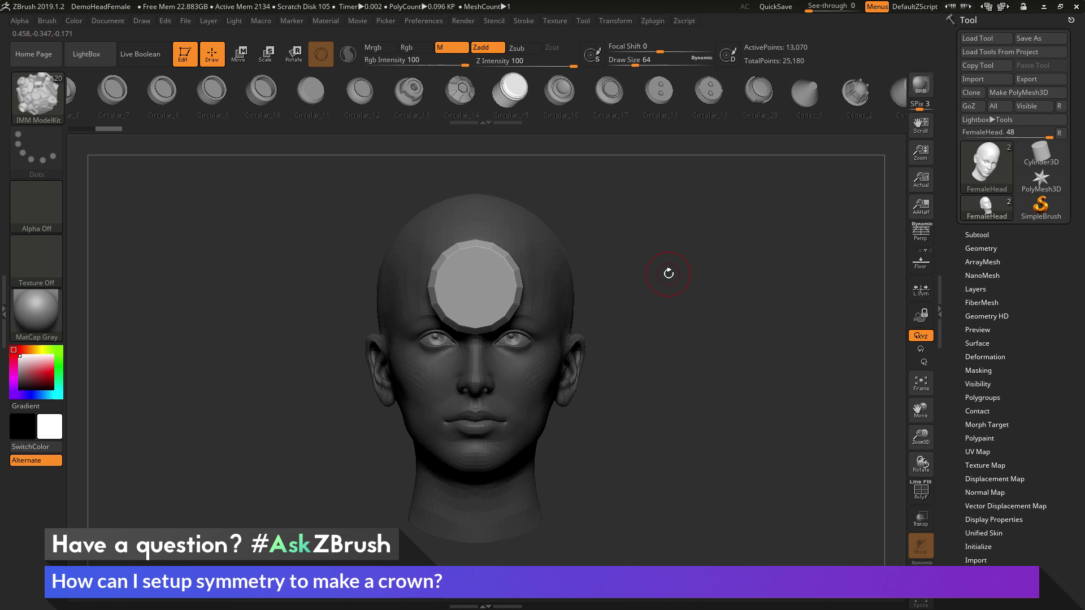
Split the unmasked disc from the head into its own subtool and make that subtool active.
drag(629, 293, 626, 326)
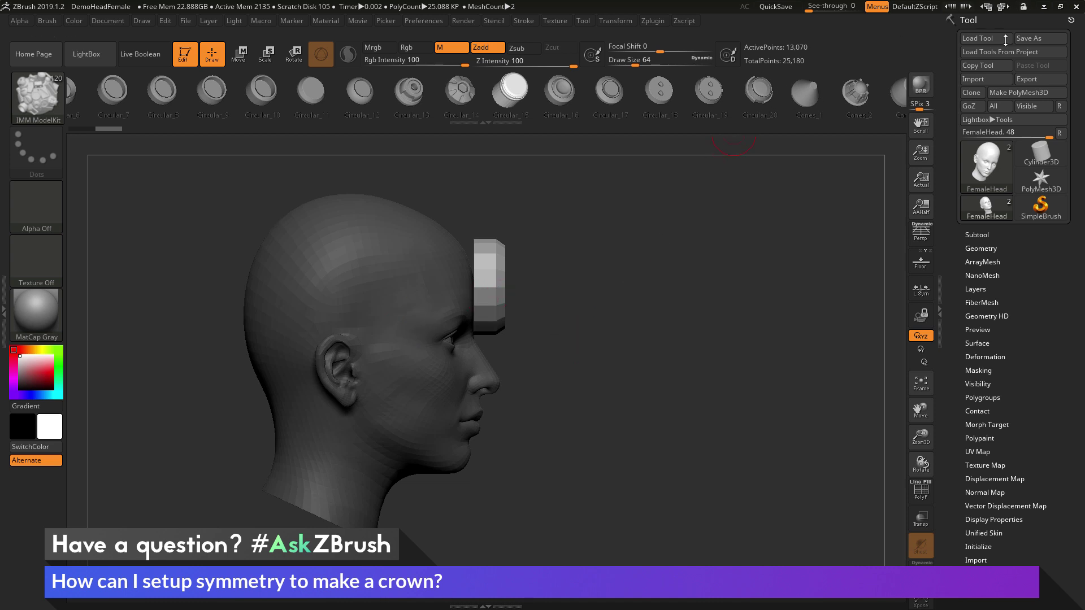
click(986, 234)
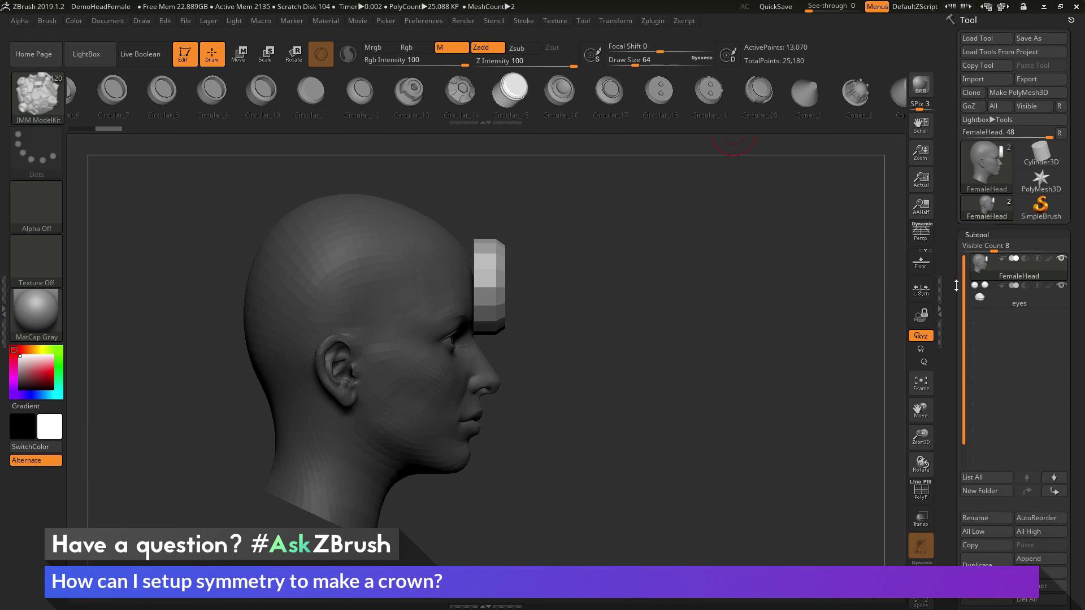
drag(957, 286, 954, 181)
click(984, 302)
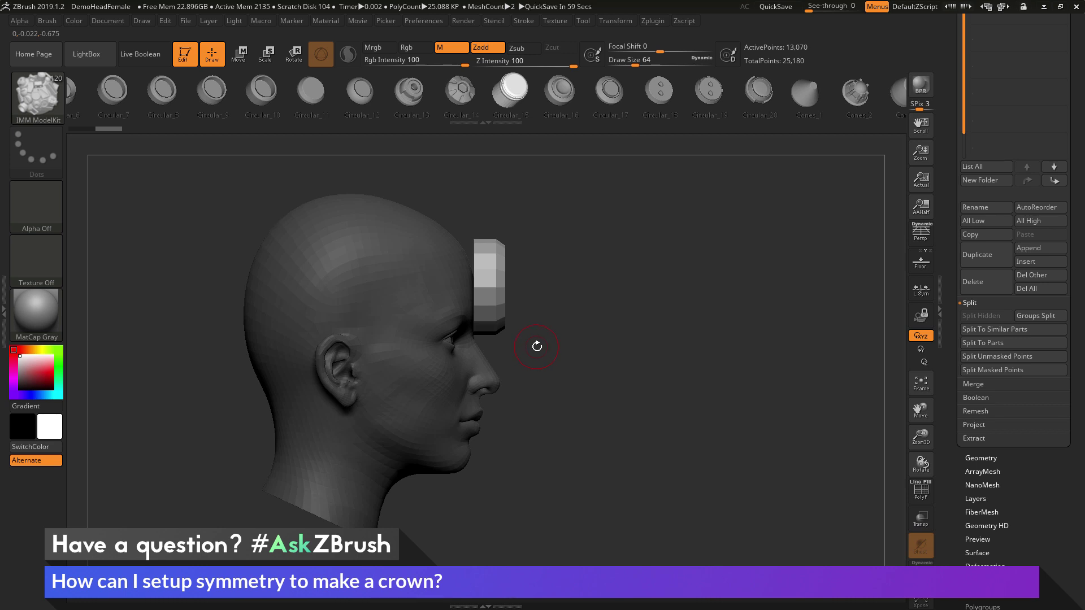
click(981, 356)
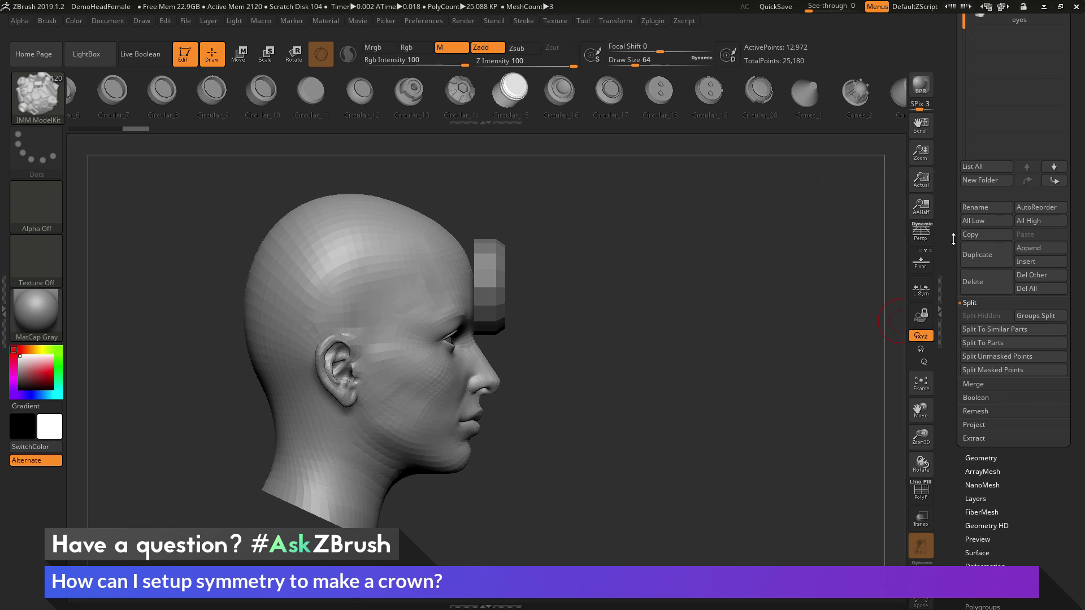
drag(954, 237, 952, 330)
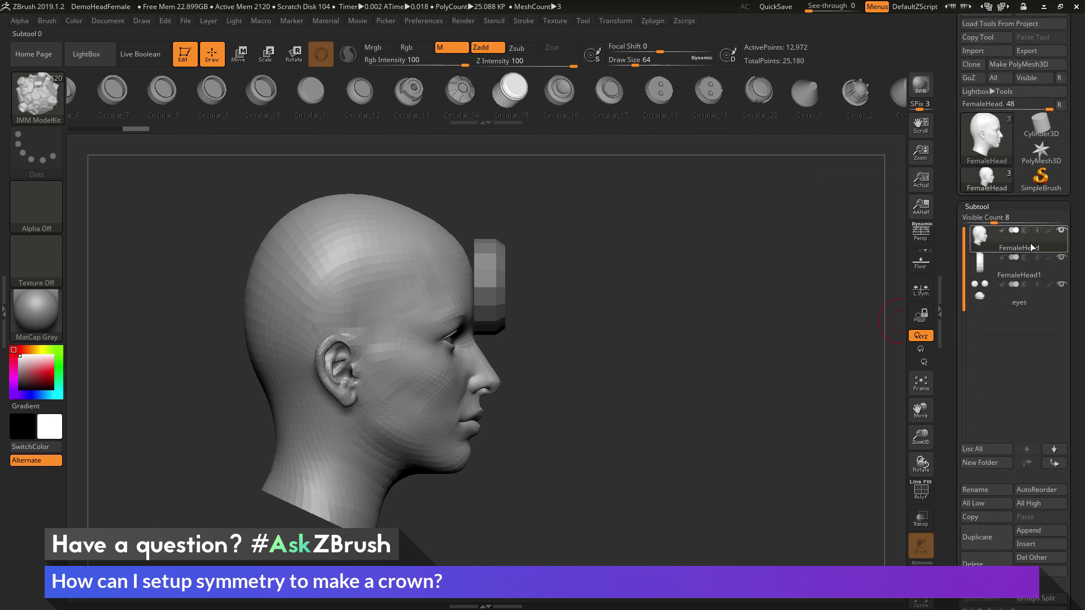
mouse_move(1007, 278)
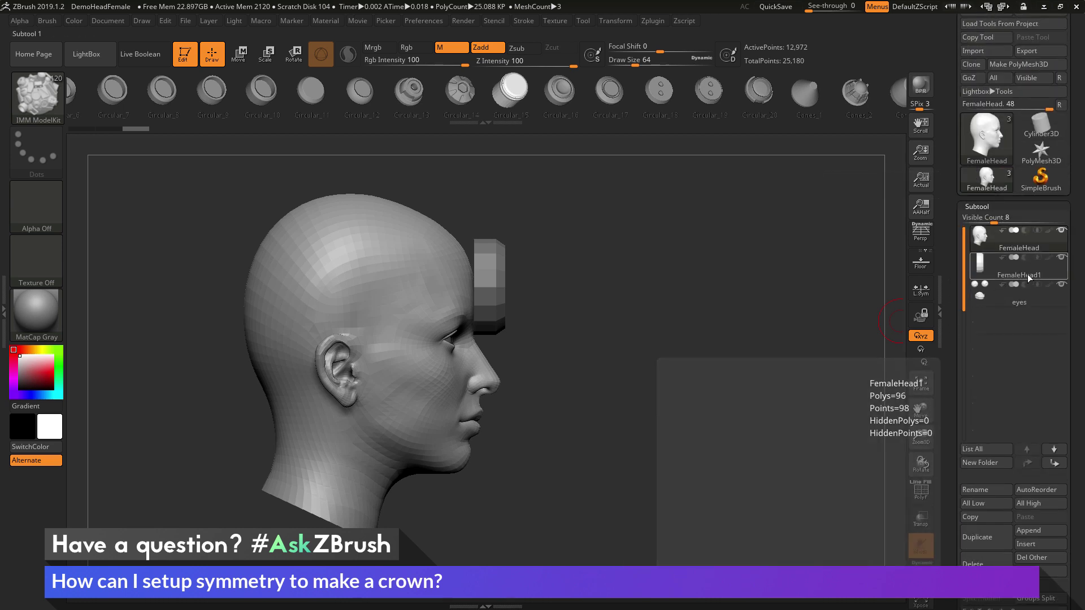
click(1030, 278)
Shape the disc into a tall pointed crown spike using the Move brush at draw size 163.
shift+drag(746, 252, 487, 294)
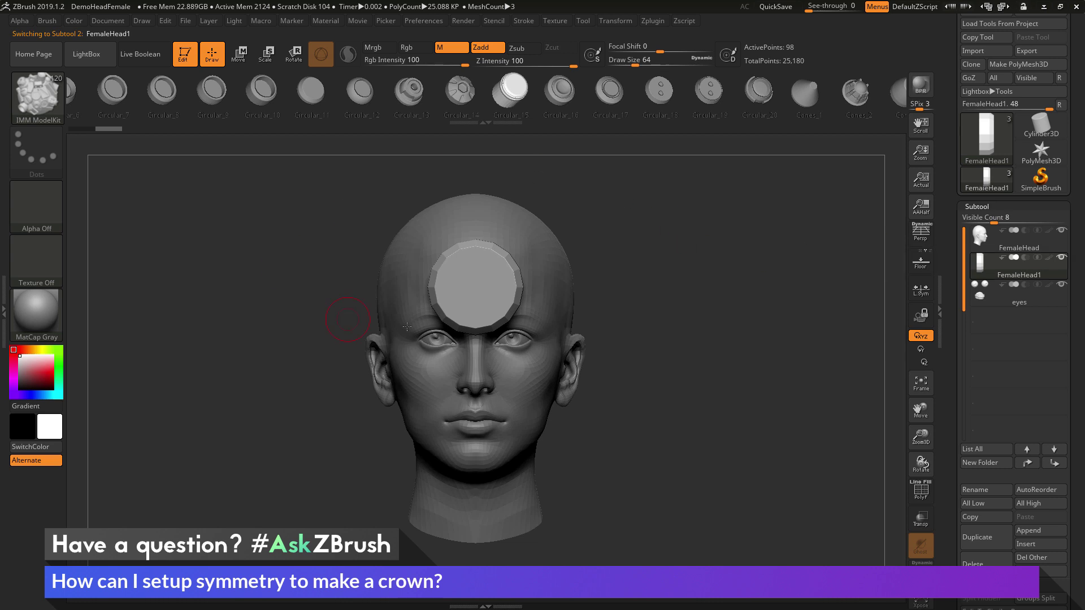
click(39, 96)
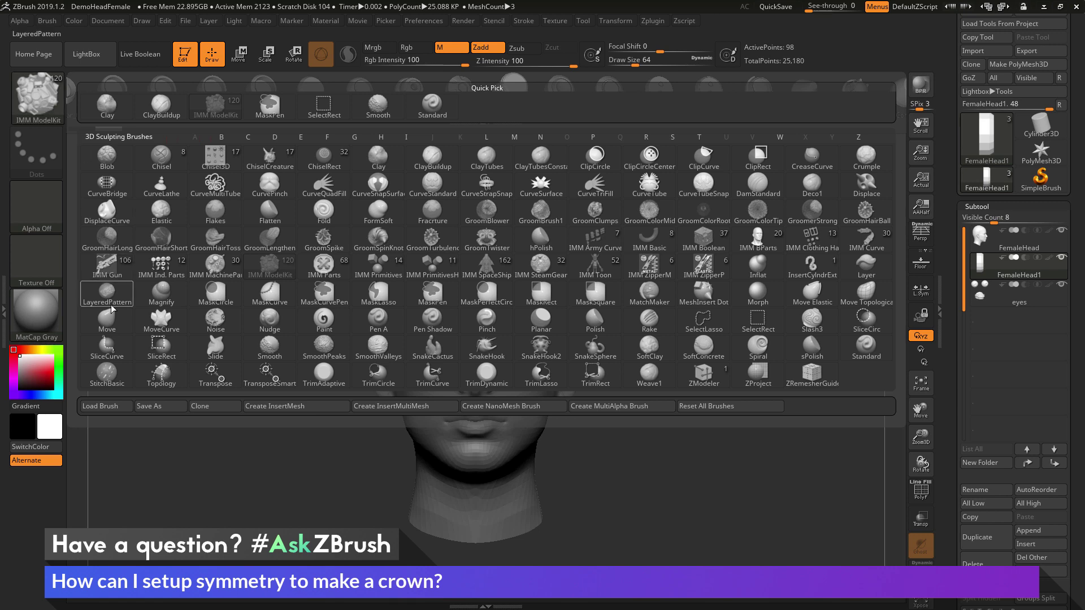
click(115, 326)
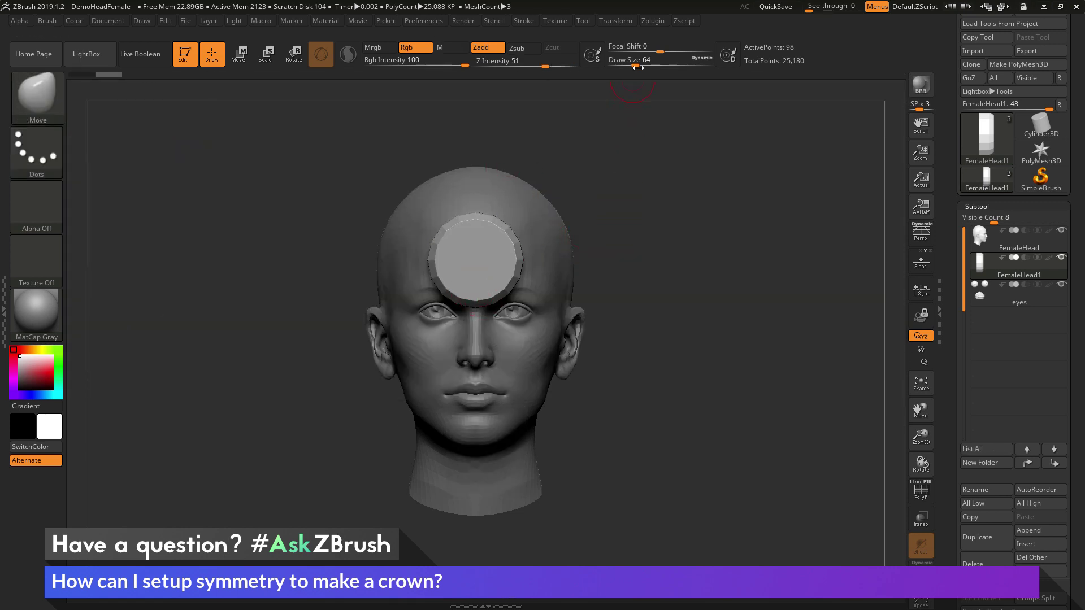
drag(635, 61, 651, 62)
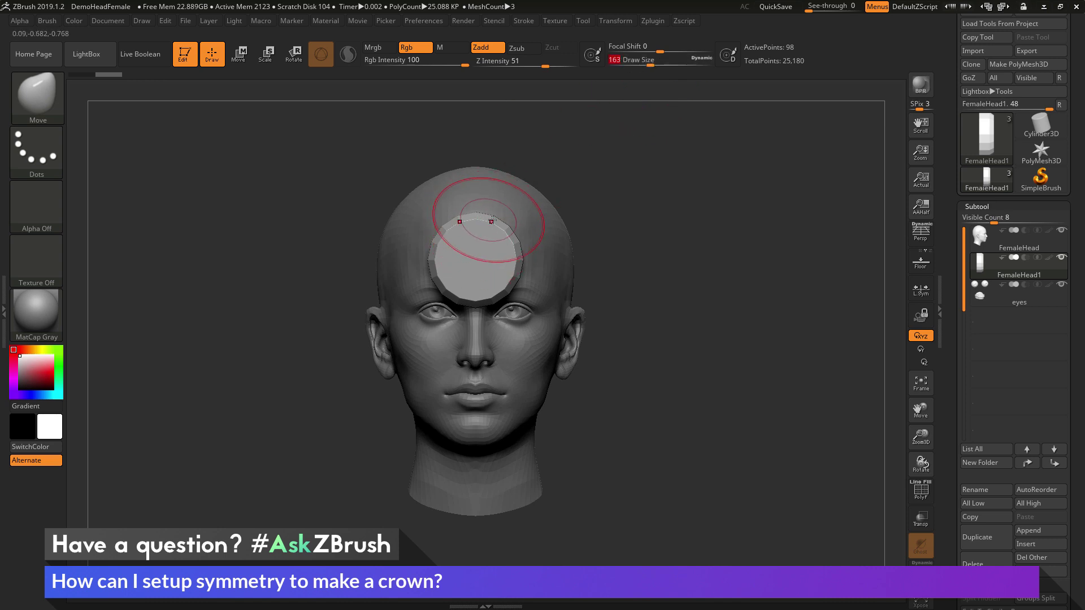
drag(475, 198, 475, 138)
drag(516, 258, 510, 261)
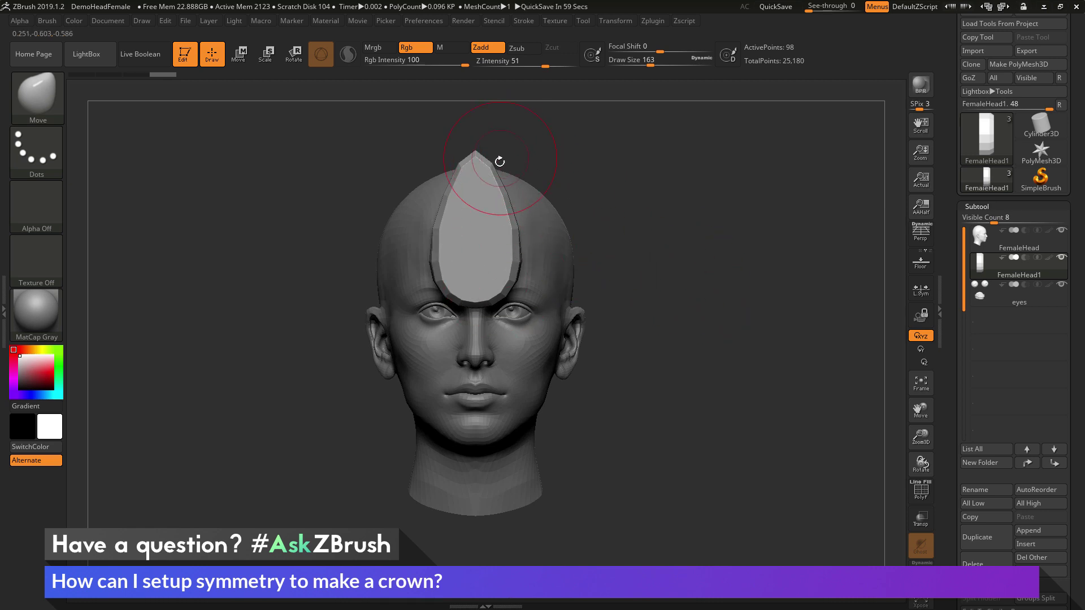
drag(772, 318, 746, 324)
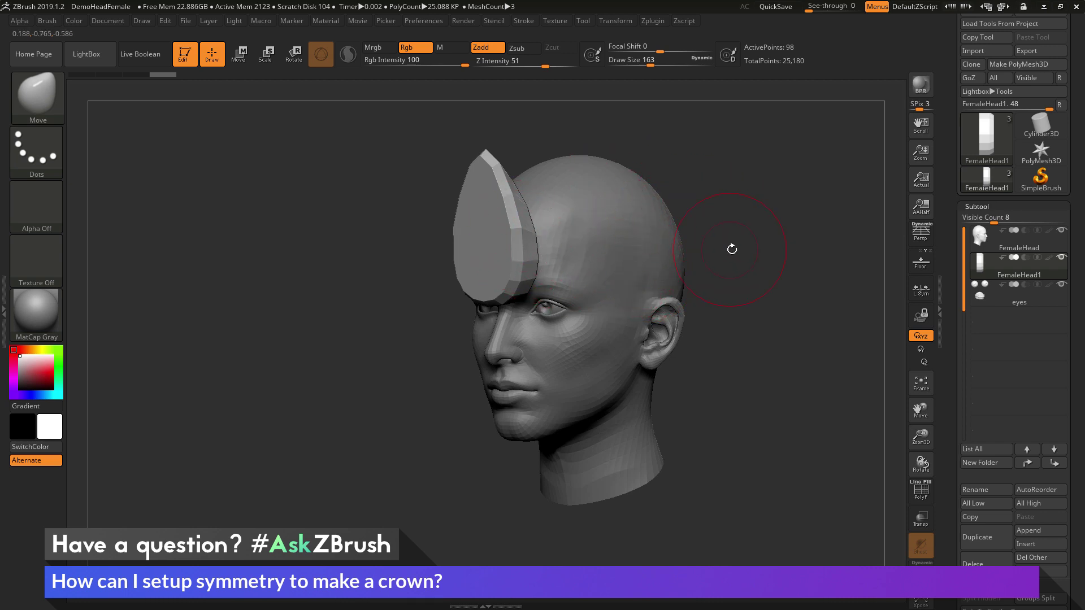
shift+drag(731, 249, 757, 251)
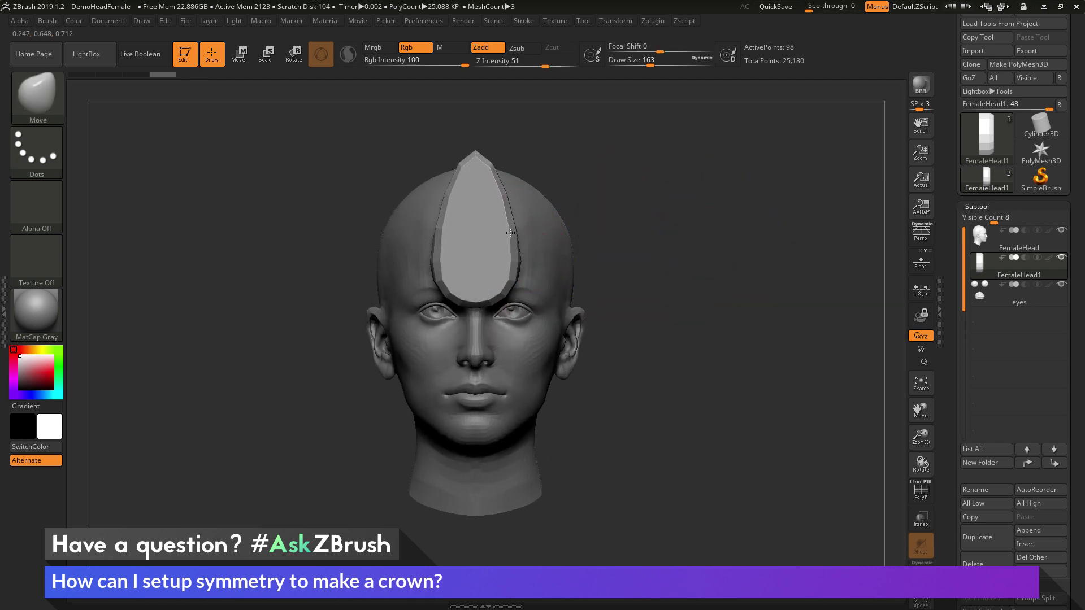
drag(510, 233, 511, 234)
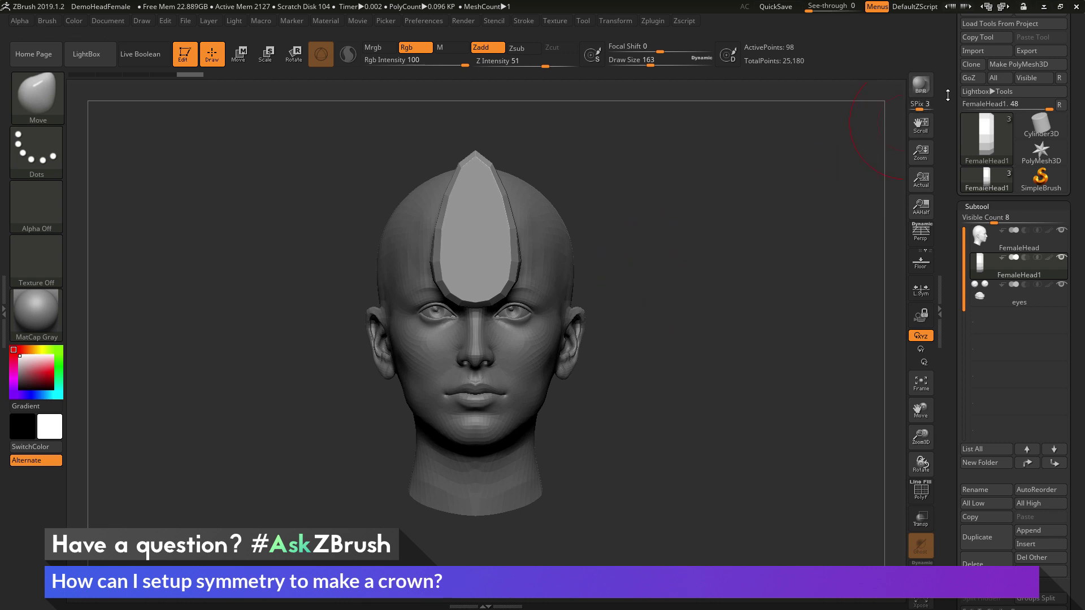
Turn on Array Mesh for the crown spike subtool.
scroll(951, 244, up, 2)
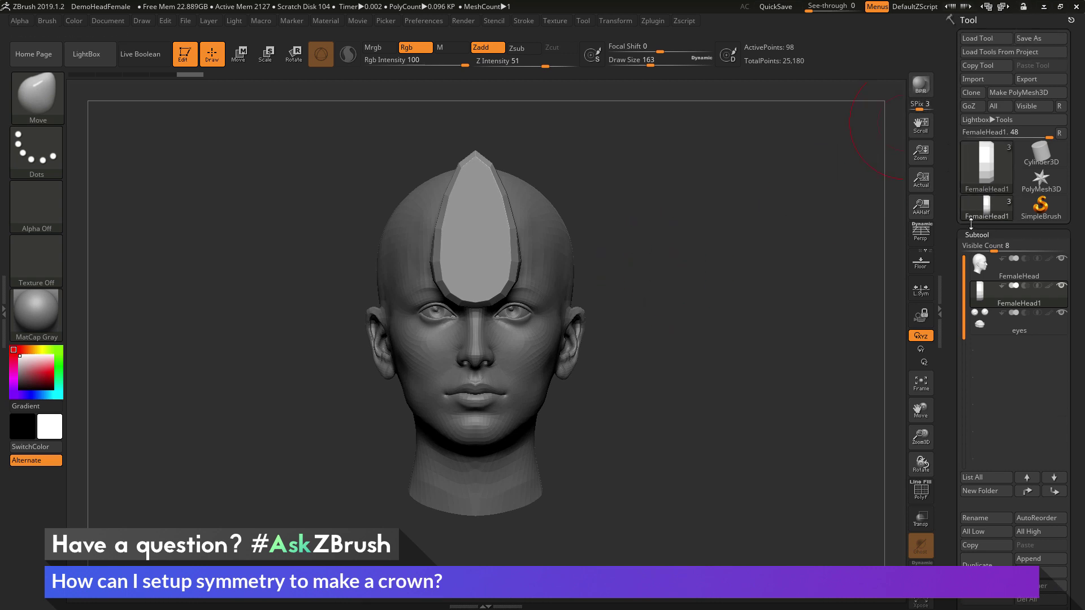
click(973, 234)
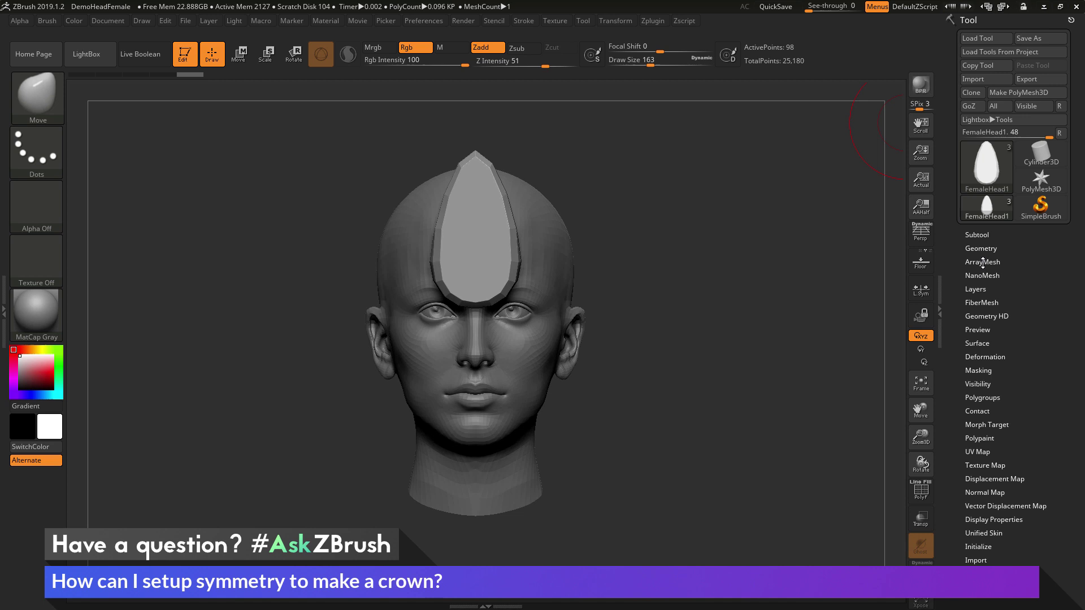
click(983, 262)
drag(952, 268, 956, 187)
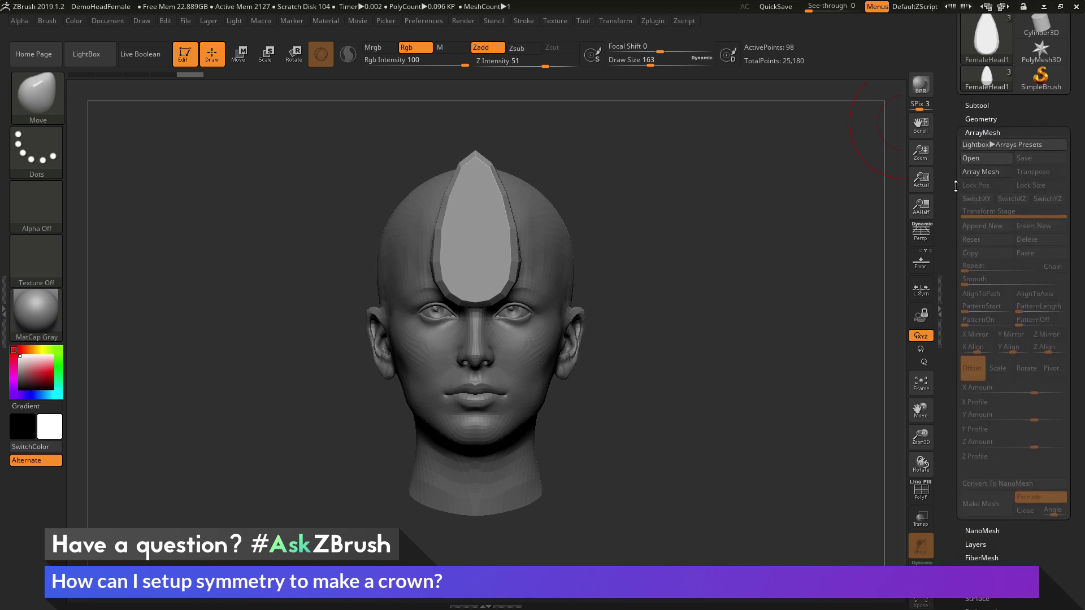
click(982, 172)
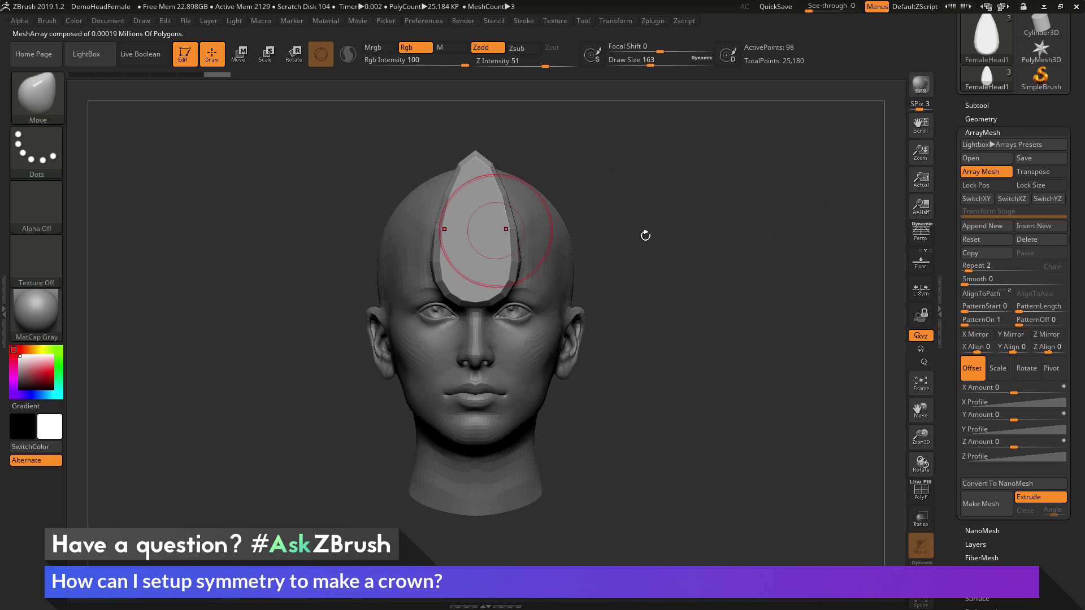
Show the floor grid from above the head and enable Lock Pos for the spike's array.
drag(712, 236, 785, 435)
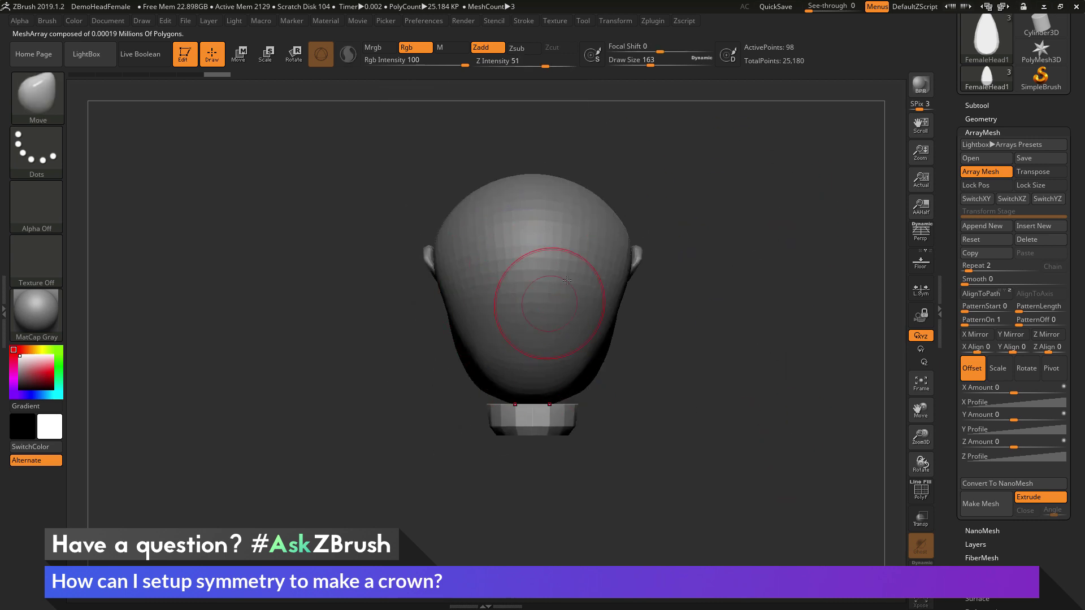
click(918, 267)
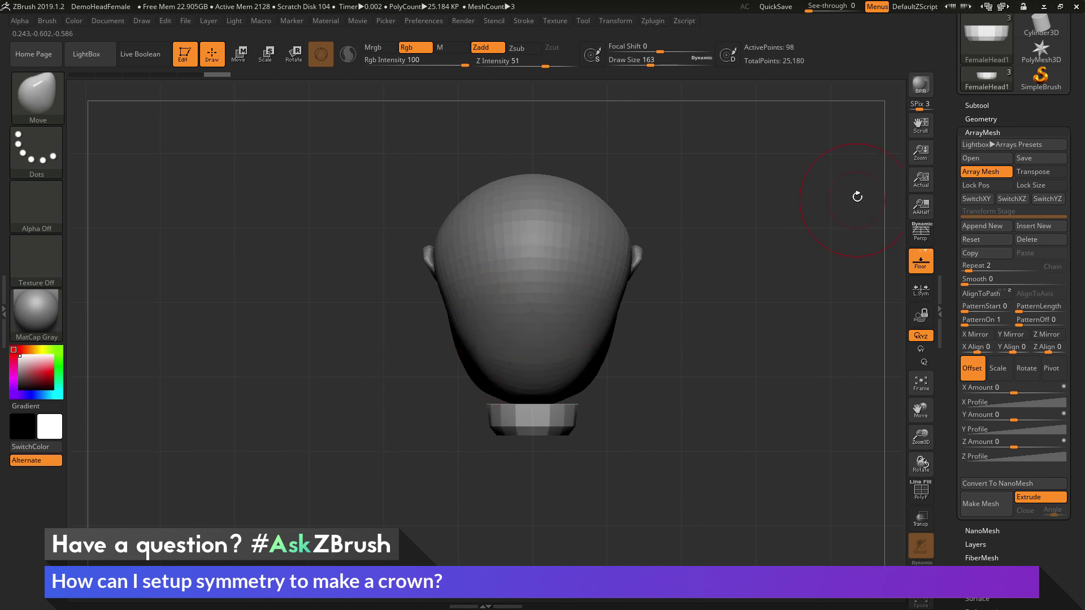
click(994, 185)
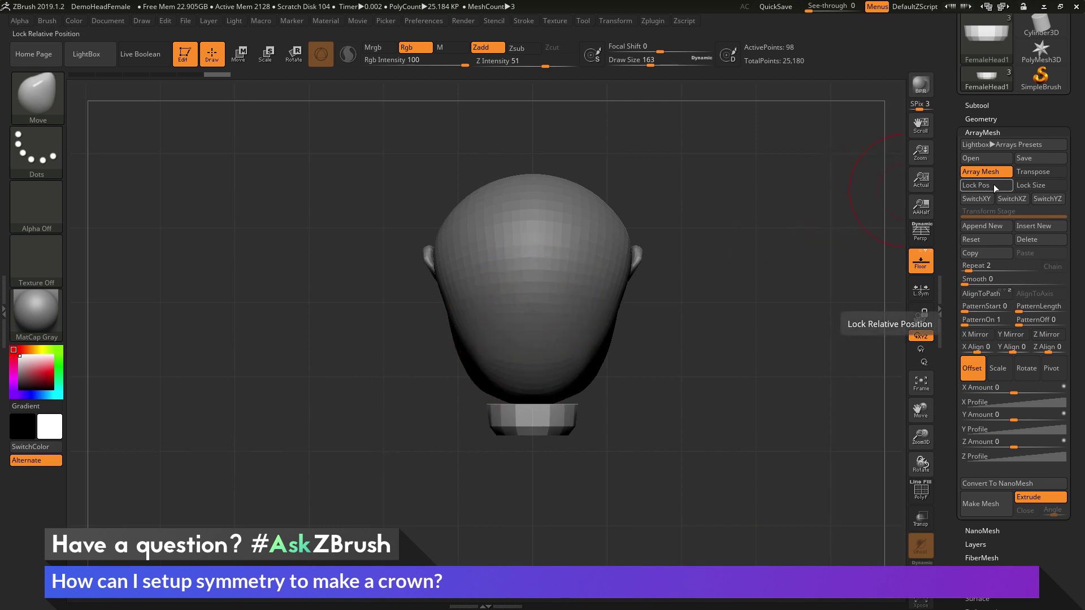
click(988, 241)
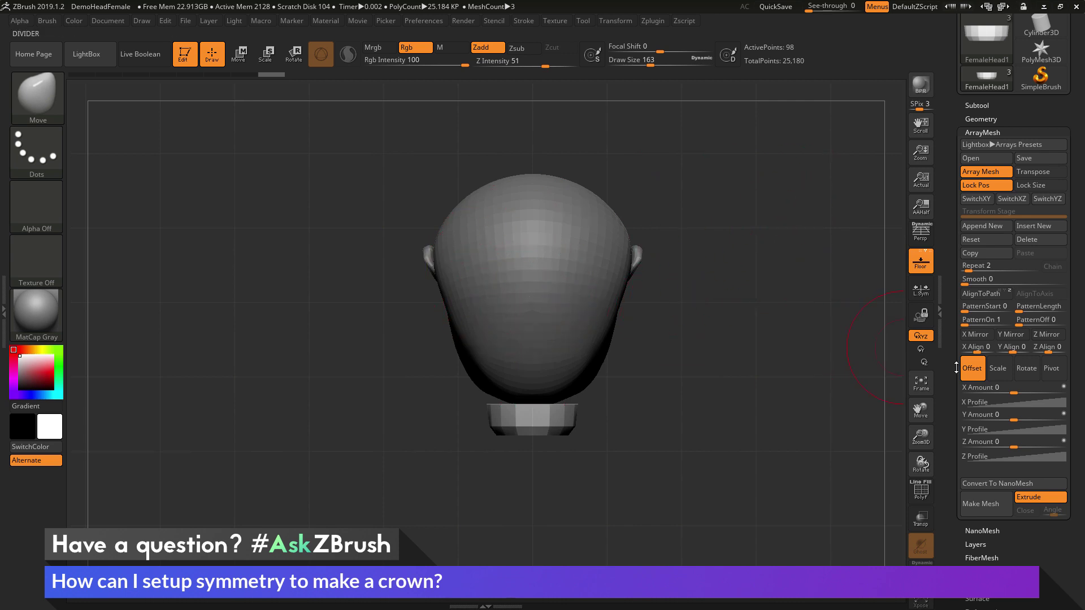
Set the array's Rotate Y Amount to 360.
click(1030, 375)
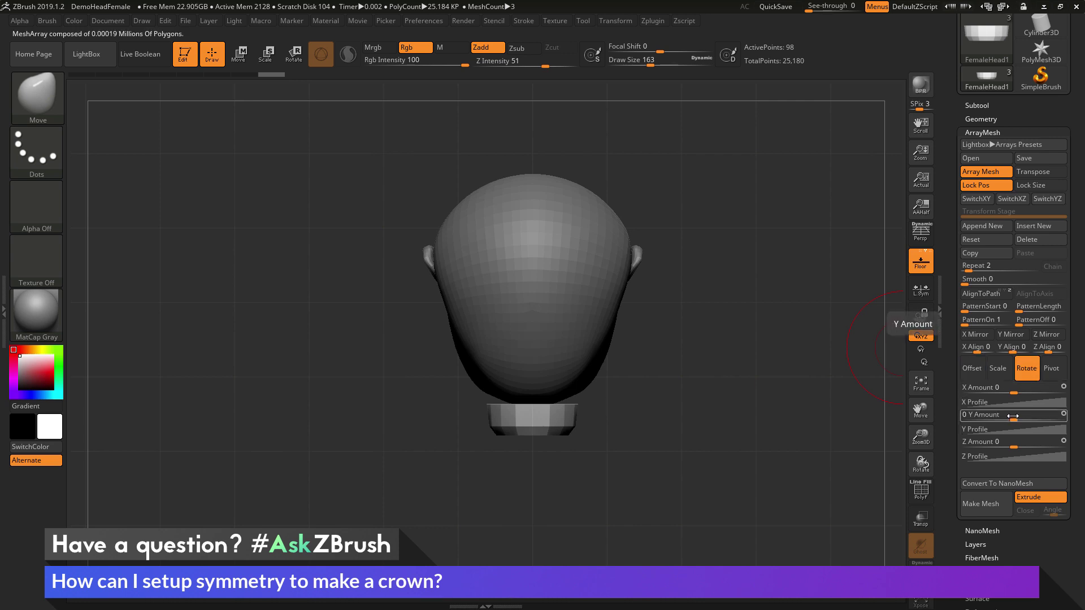
text(360)
key(Return)
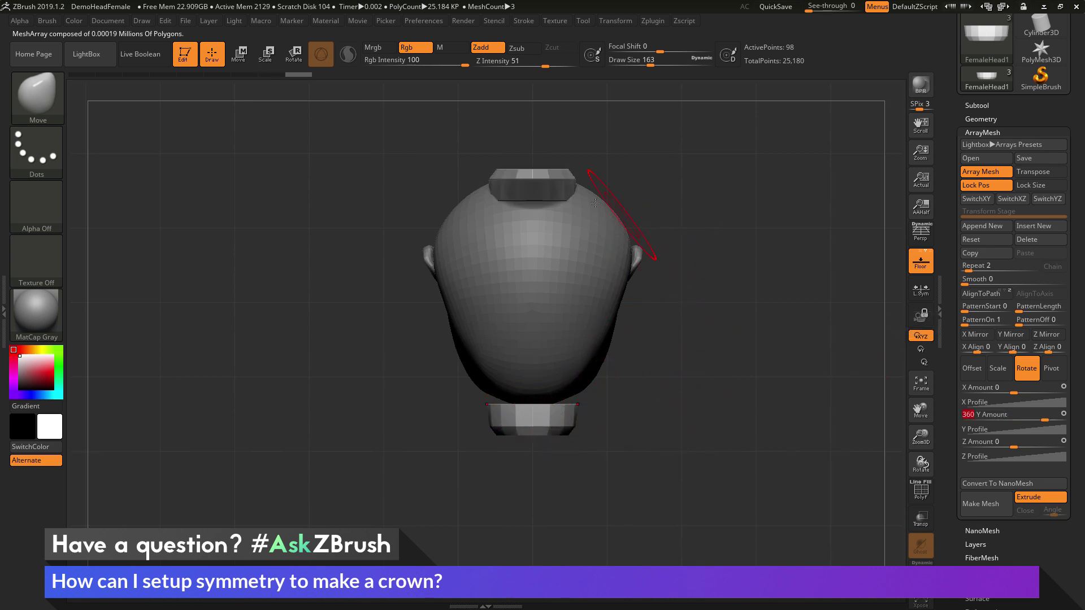
Set the array's repeat count to 5.
drag(724, 329, 803, 277)
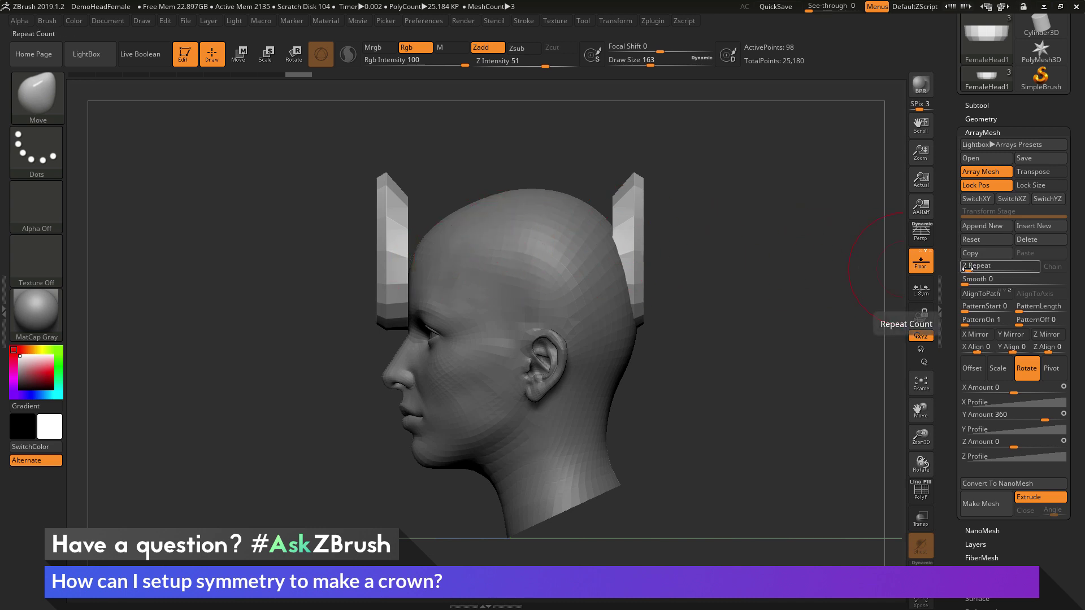
mouse_move(967, 270)
mouse_down()
mouse_move(989, 270)
mouse_move(973, 271)
mouse_up()
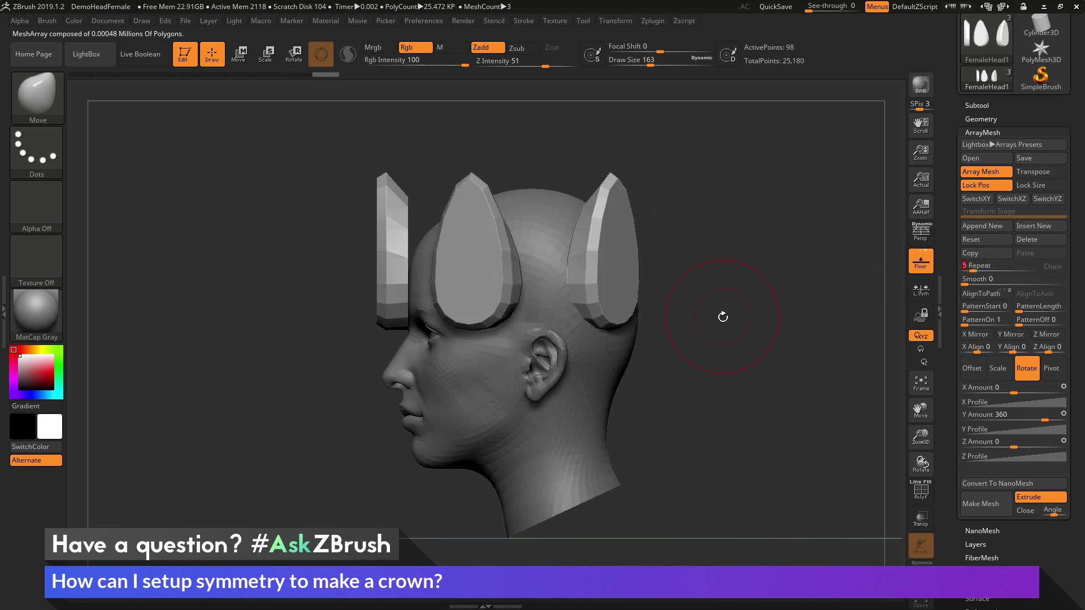
mouse_move(723, 315)
shift+mouse_down()
mouse_move(691, 312)
mouse_move(764, 312)
shift+mouse_up()
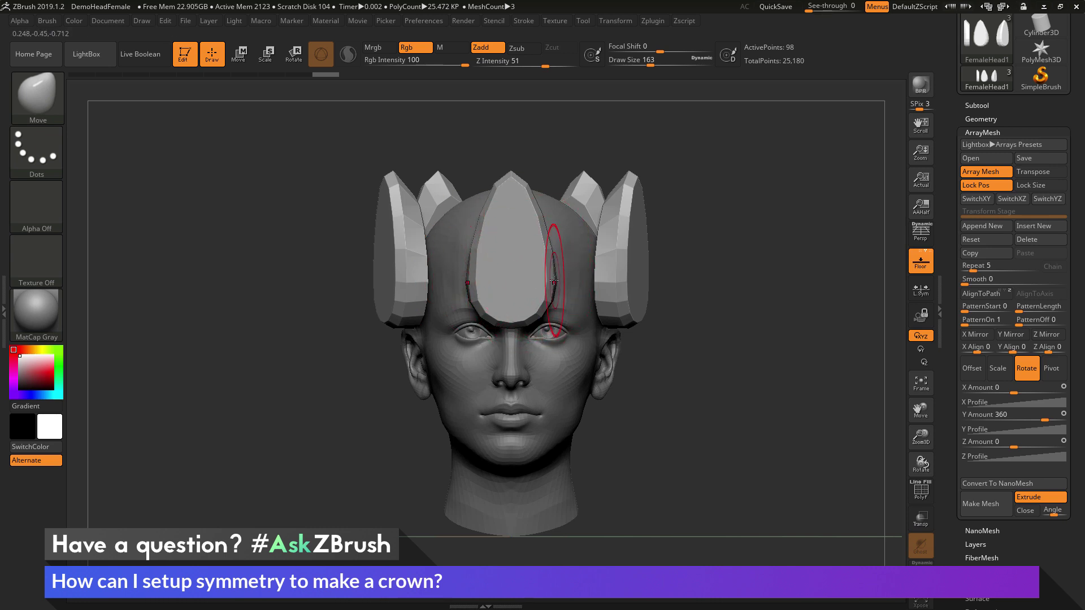
Curve the crown spike's side profile toward the head and extend its tip upward using the Move brush at draw size 234.
mouse_move(540, 282)
mouse_down()
mouse_move(519, 285)
mouse_move(535, 285)
mouse_up()
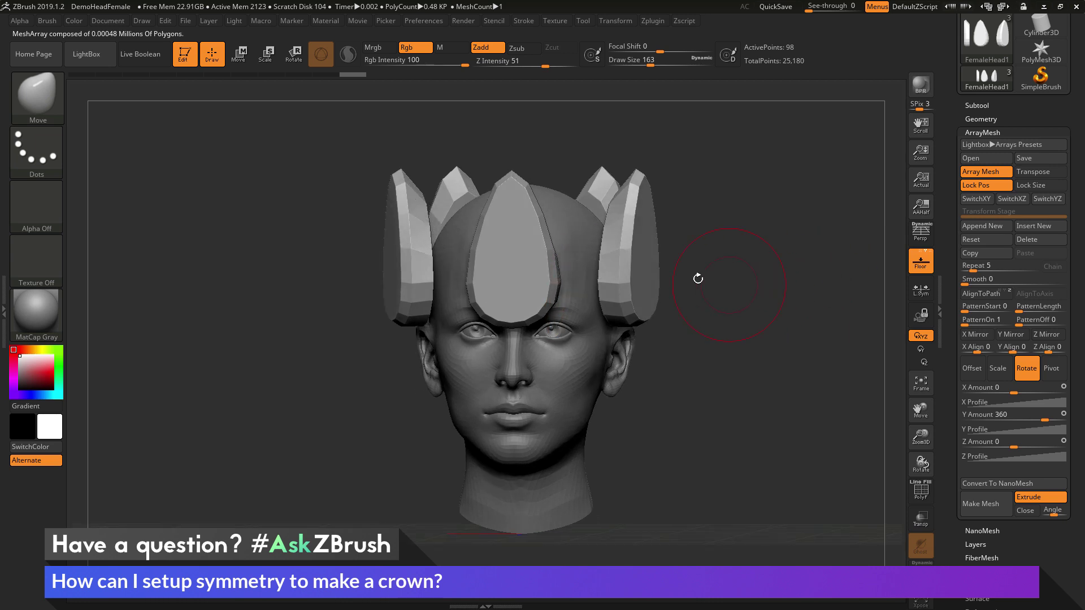
mouse_move(697, 281)
mouse_down()
mouse_move(756, 328)
mouse_move(744, 320)
mouse_up()
key(space)
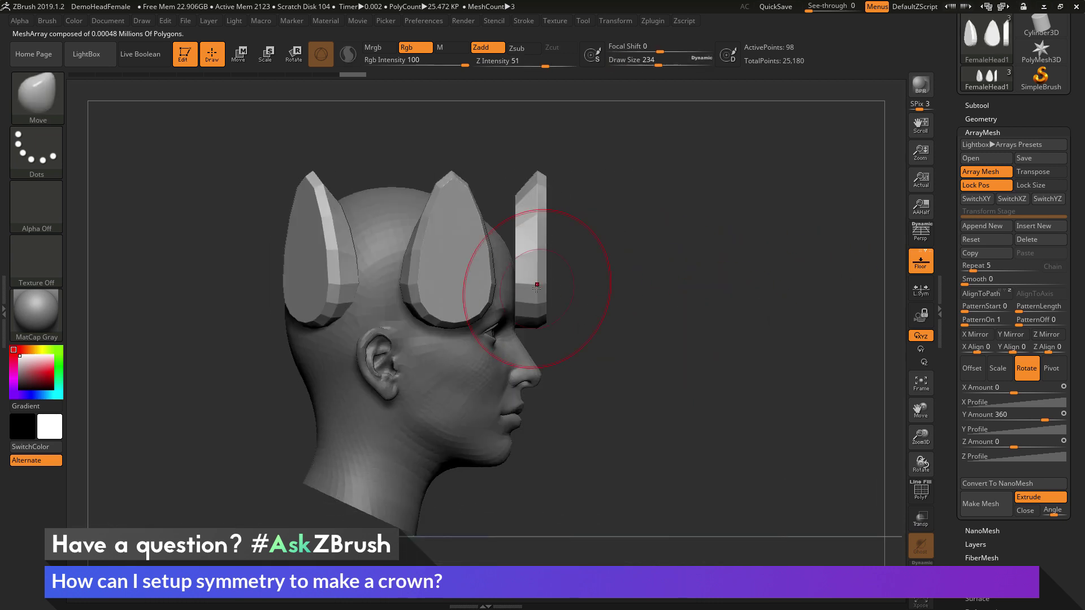
drag(537, 290, 497, 291)
drag(539, 223, 517, 224)
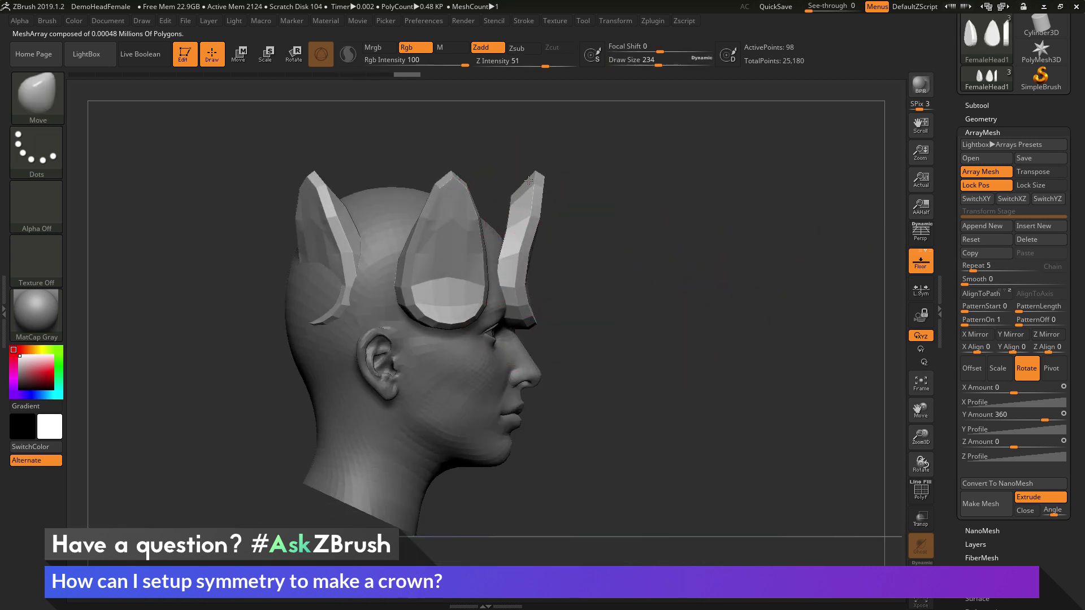
mouse_move(537, 175)
mouse_down()
mouse_move(497, 168)
mouse_move(519, 156)
mouse_up()
drag(526, 205, 515, 207)
Refine the crown spike's outline from the front using the Move brush at draw size 158.
drag(729, 288, 656, 308)
drag(597, 273, 611, 260)
mouse_move(599, 310)
mouse_down()
mouse_move(584, 300)
mouse_move(595, 271)
mouse_move(580, 278)
mouse_up()
key(space)
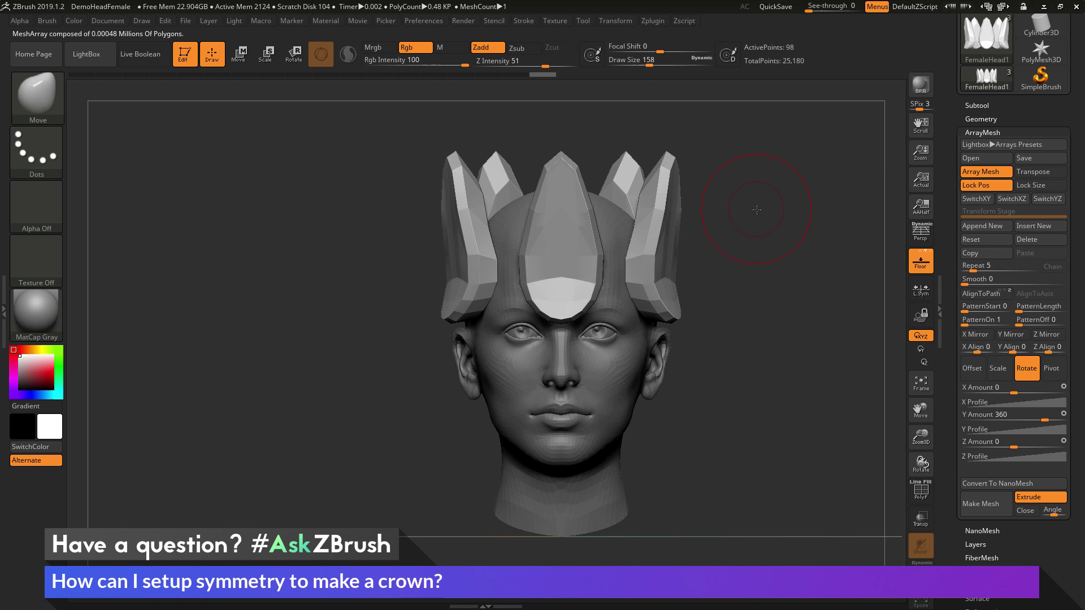
drag(748, 197, 789, 240)
drag(576, 228, 590, 229)
drag(746, 253, 694, 243)
mouse_move(605, 253)
mouse_down()
mouse_move(617, 261)
mouse_move(610, 317)
mouse_up()
Subdivide the crown spike's mesh twice.
drag(753, 320, 698, 311)
mouse_move(714, 261)
mouse_down()
mouse_move(743, 263)
mouse_move(695, 268)
mouse_up()
key(ctrl+d)
key(ctrl+d)
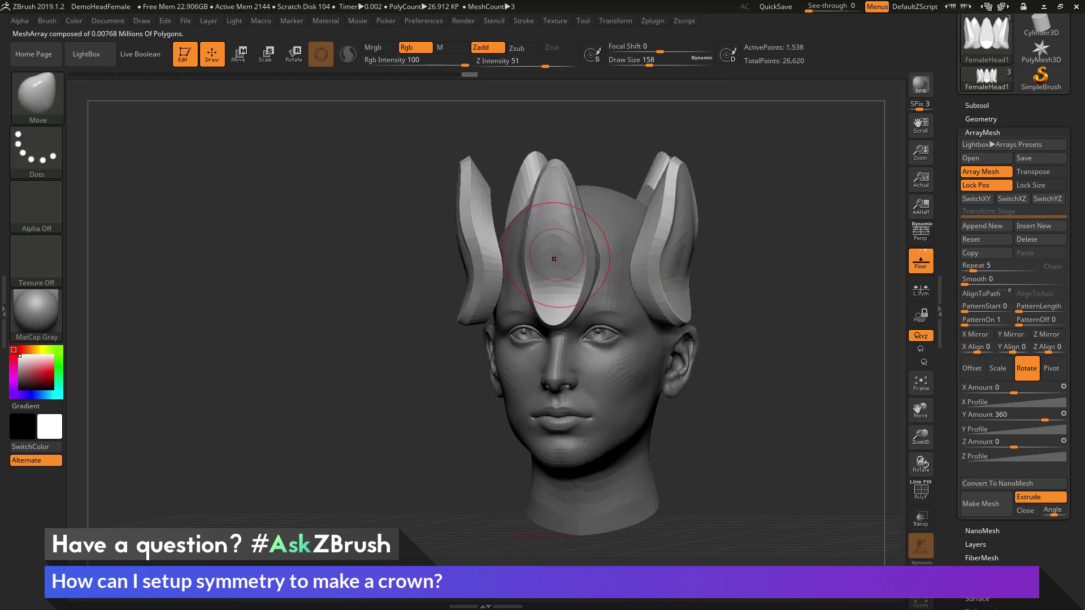
Build up volume on the spike's front face with the ClayBuildup brush at draw size 74.
key(b)
key(c)
key(b)
key(space)
mouse_move(558, 253)
mouse_down()
mouse_move(522, 252)
mouse_move(558, 206)
mouse_up()
key(space)
key(shift)
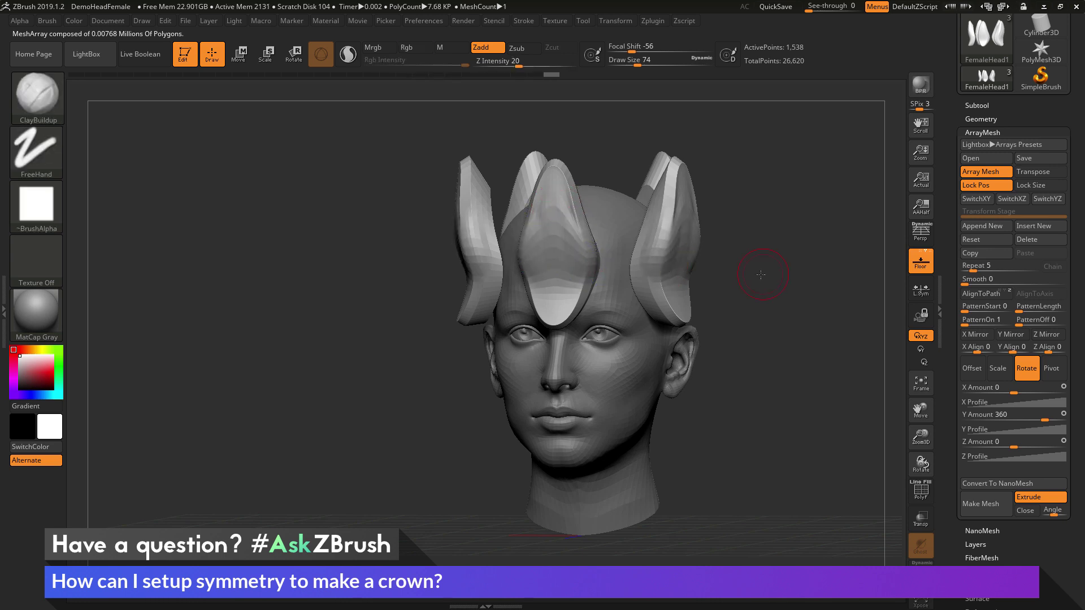
Set the array's repeat count to 18 and reshape the spike's sides with the Move brush at draw size 167.
mouse_move(758, 271)
mouse_down()
mouse_move(527, 257)
mouse_move(691, 259)
mouse_up()
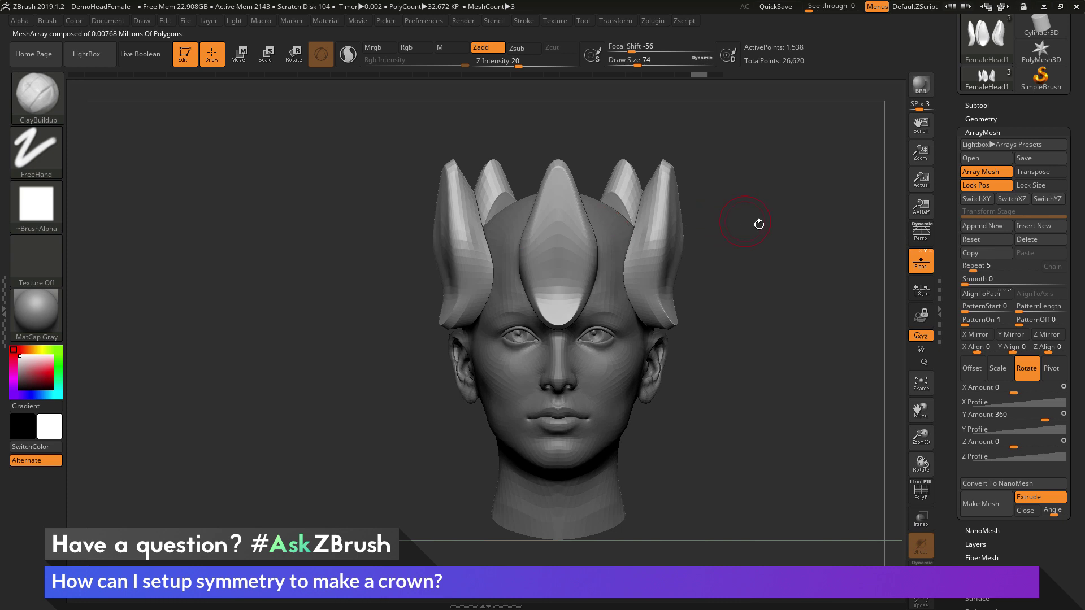
drag(973, 266, 981, 267)
key(b)
key(m)
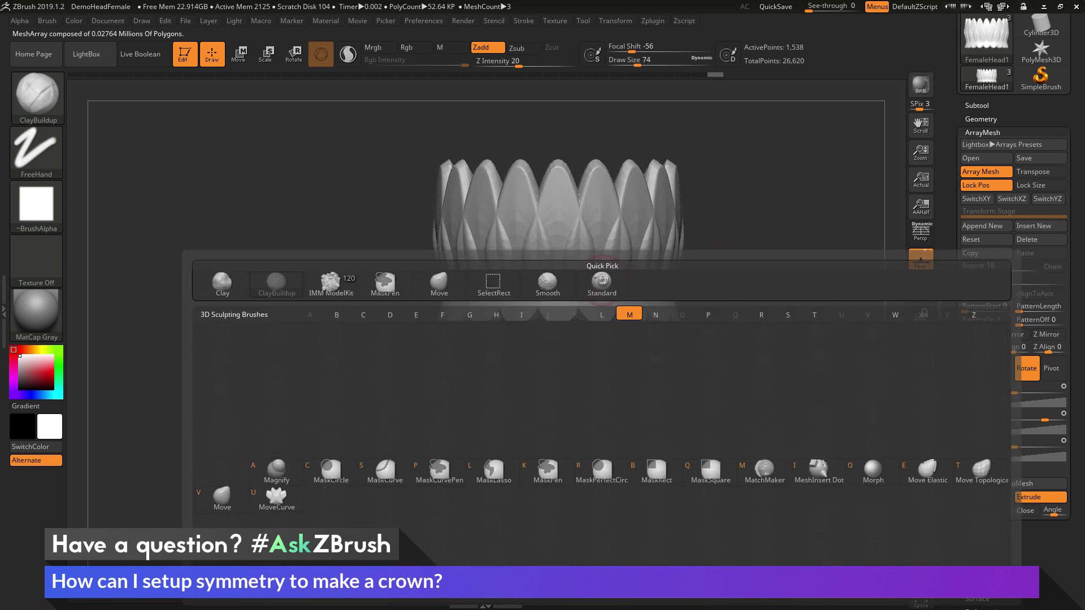
key(v)
key(space)
drag(577, 293, 590, 292)
mouse_move(578, 182)
mouse_down()
mouse_move(592, 172)
mouse_move(591, 136)
mouse_move(589, 172)
mouse_up()
mouse_move(581, 243)
mouse_down()
mouse_move(565, 246)
mouse_move(588, 249)
mouse_up()
drag(783, 262, 680, 281)
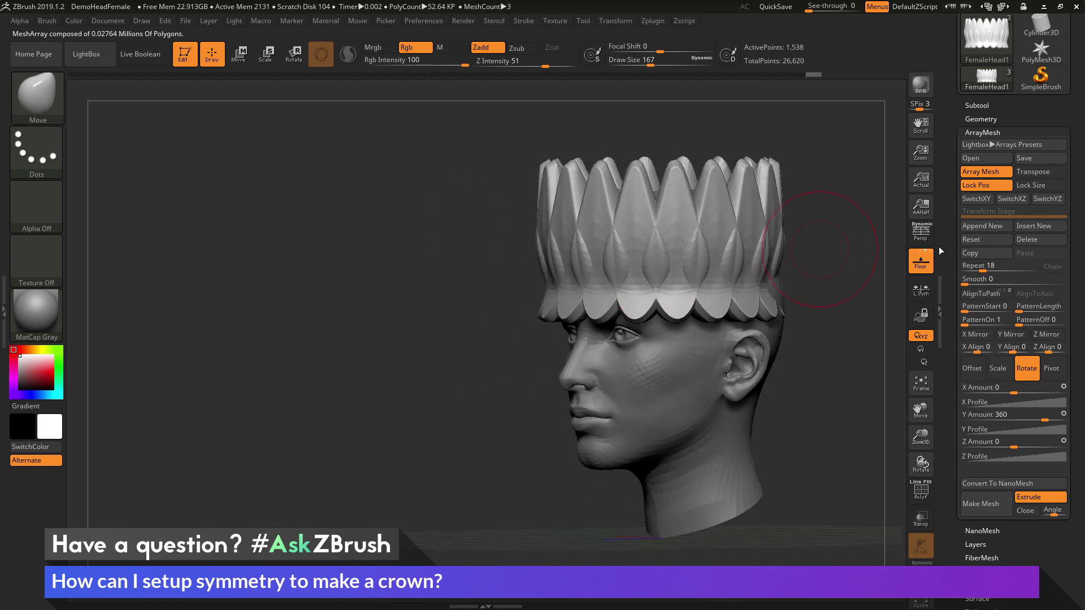
Set the array's repeat count to 4 and push the front spike's lower tip up with the Move brush.
drag(984, 268, 972, 267)
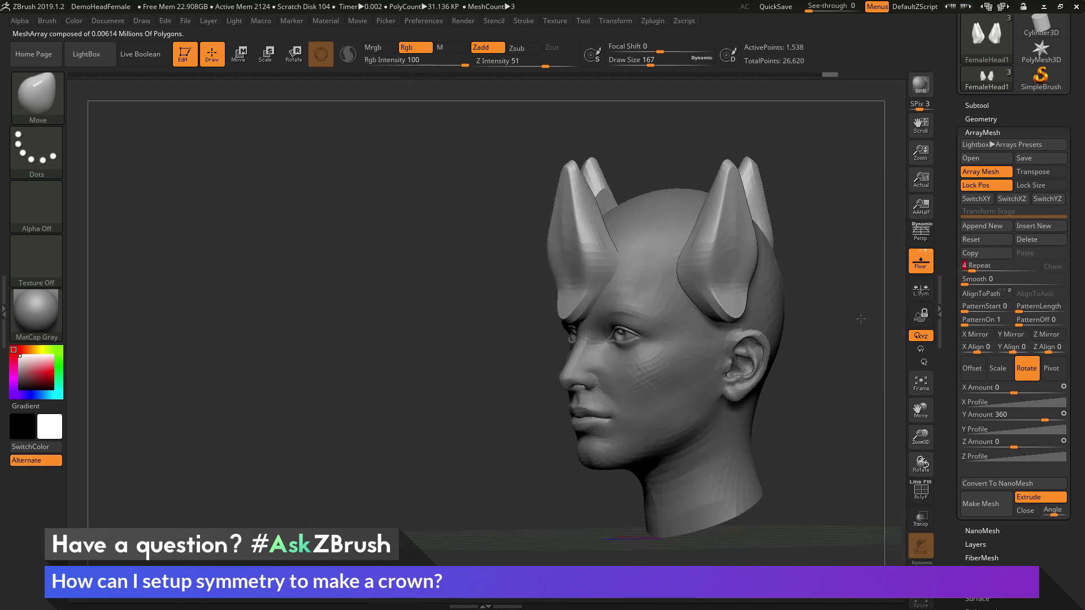
shift+drag(794, 311, 831, 318)
key(b)
key(m)
key(v)
drag(543, 321, 545, 297)
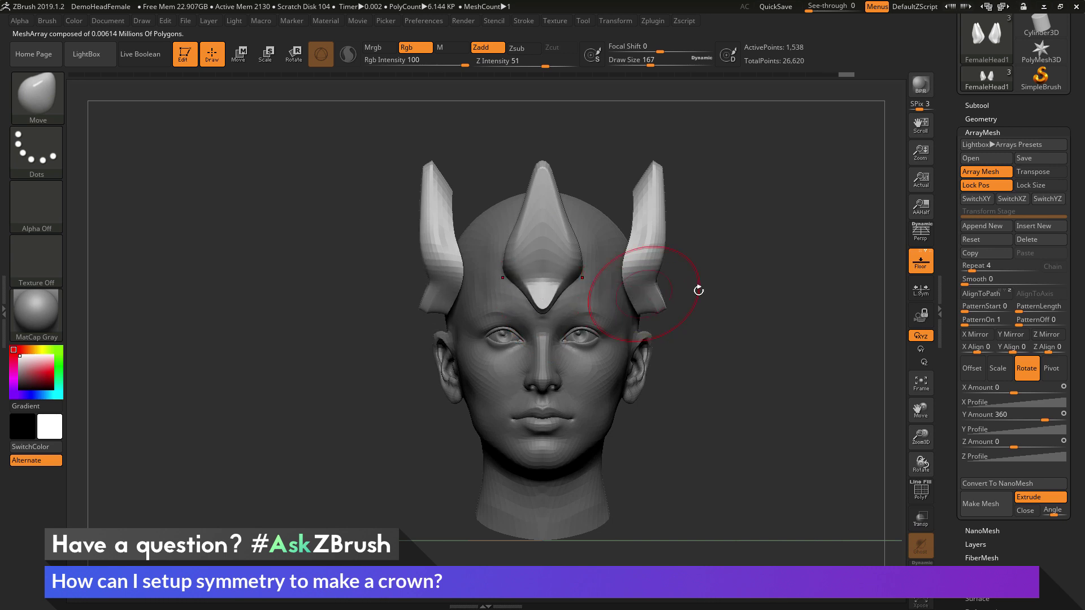
Set the array's repeat count to 8.
drag(699, 291, 768, 305)
drag(972, 267, 977, 268)
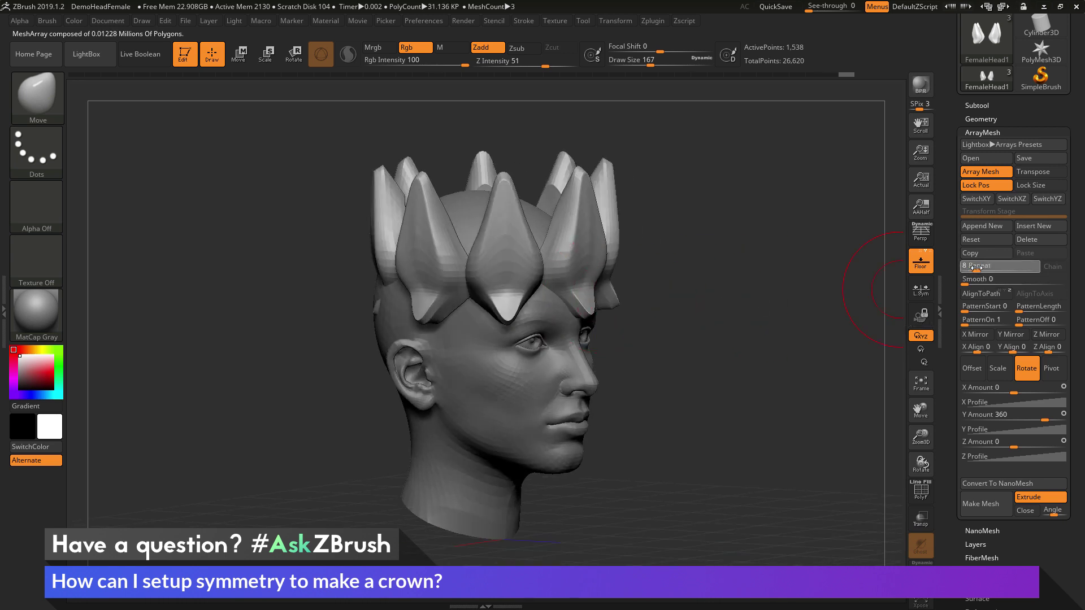
shift+drag(784, 286, 768, 286)
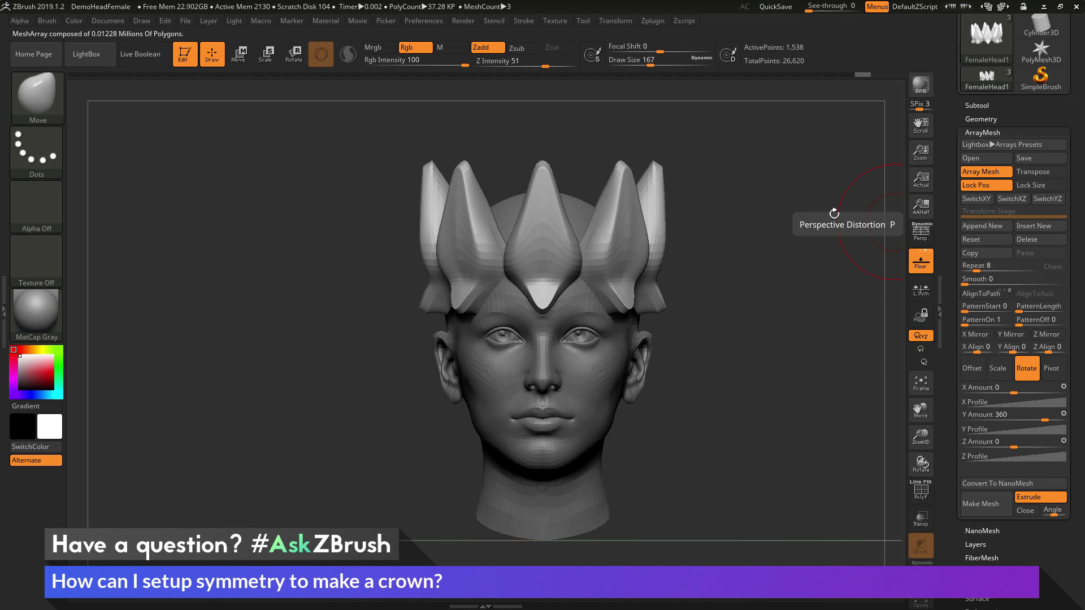
drag(784, 264, 709, 212)
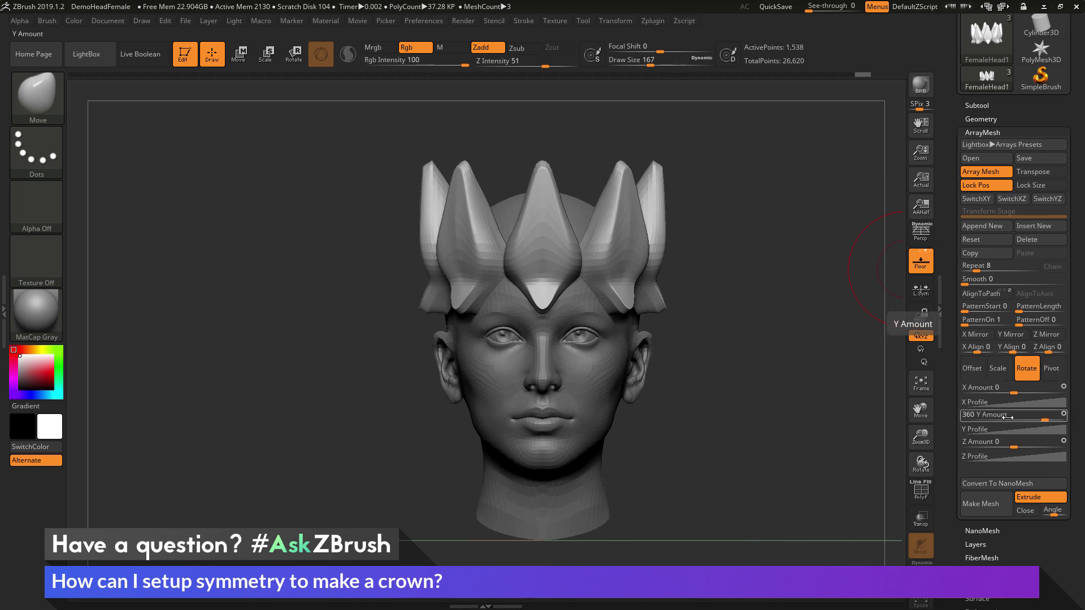
Set the array's repeat count to 9 and refine the front spike's shape with the Move brush.
mouse_move(979, 270)
mouse_down()
mouse_move(989, 270)
mouse_move(977, 270)
mouse_up()
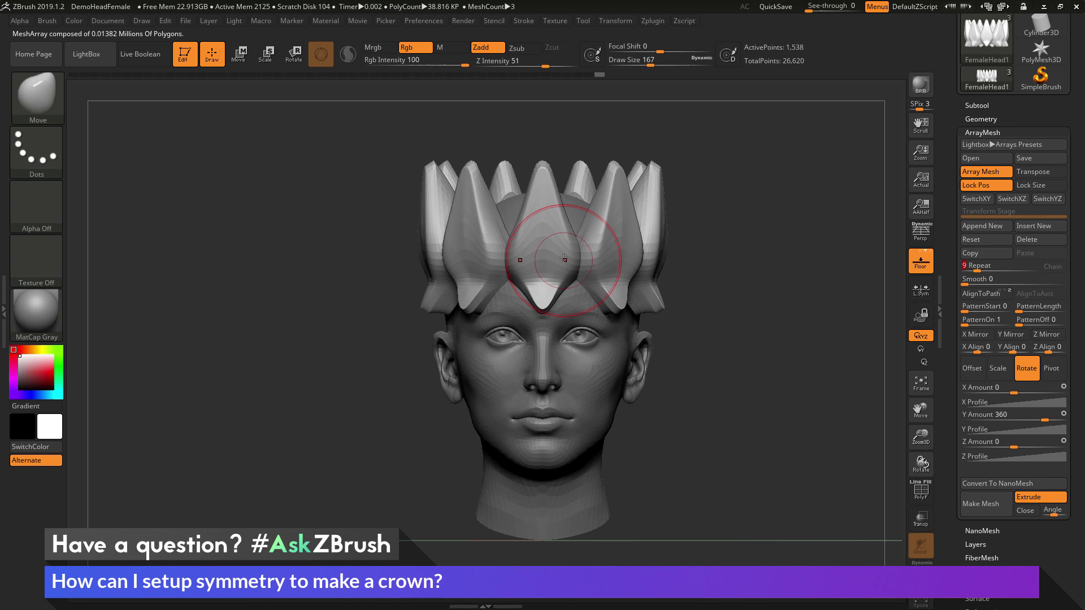
mouse_move(574, 258)
mouse_down()
mouse_move(583, 255)
mouse_move(572, 271)
mouse_up()
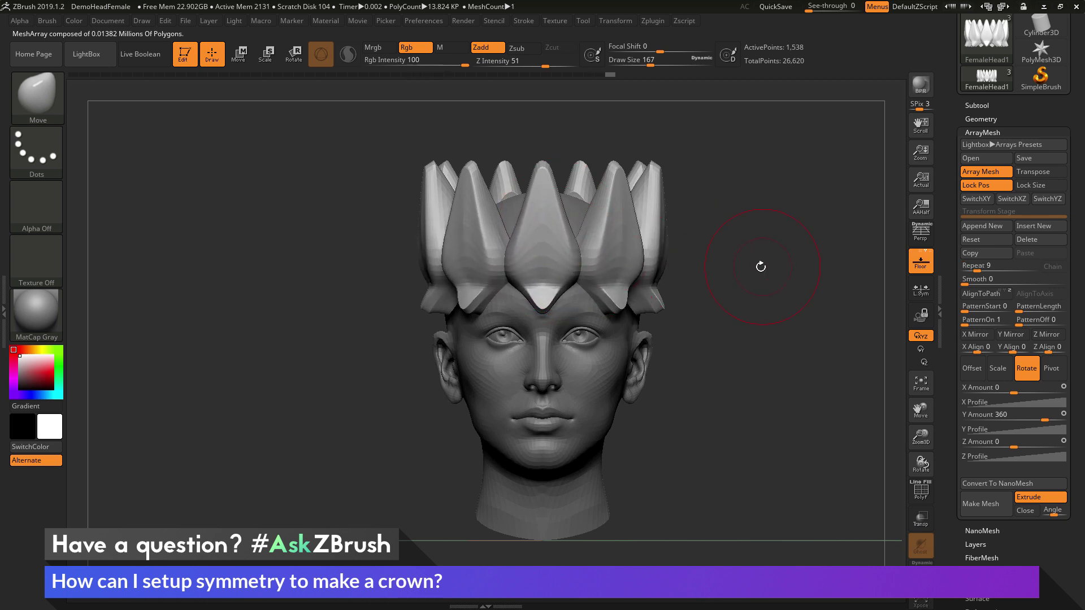
drag(760, 267, 713, 269)
mouse_move(561, 233)
mouse_down()
mouse_move(546, 261)
mouse_move(560, 295)
mouse_up()
shift+drag(711, 291, 746, 293)
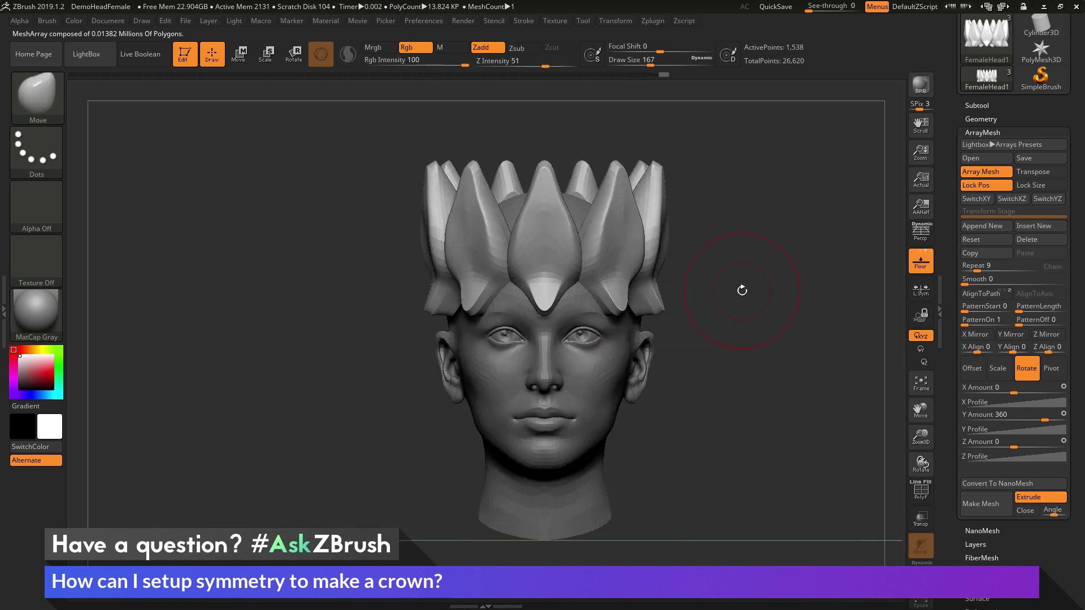
Hide the floor grid and turn on perspective for an angled view of the crown.
drag(754, 243, 611, 314)
click(914, 258)
click(916, 237)
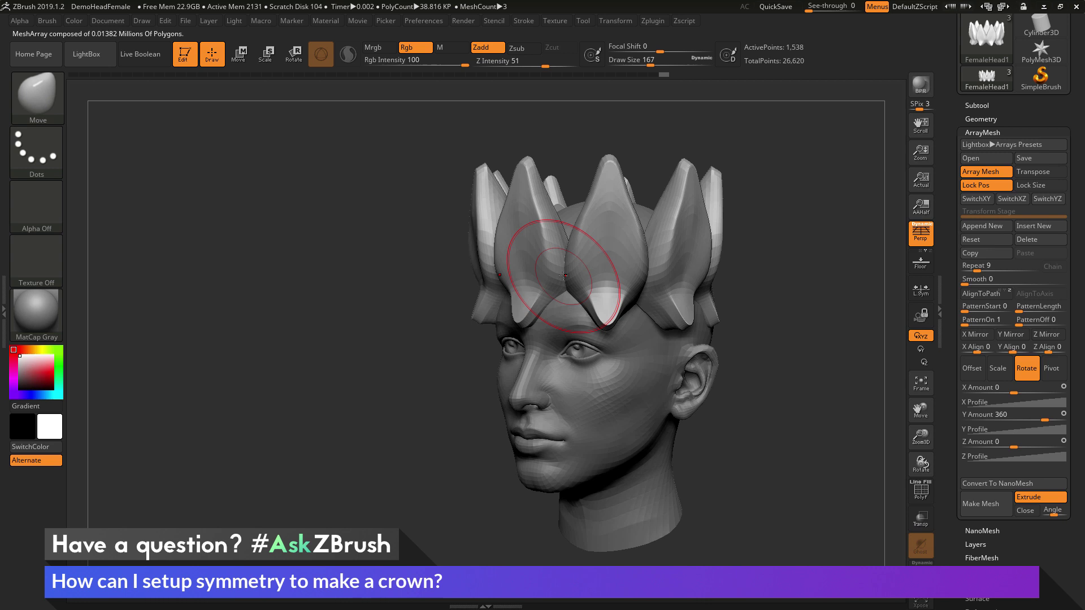
Adjust the spikes' sides and lower tips from angled views with the Move brush at draw size 167.
drag(563, 276, 569, 276)
drag(539, 309, 537, 299)
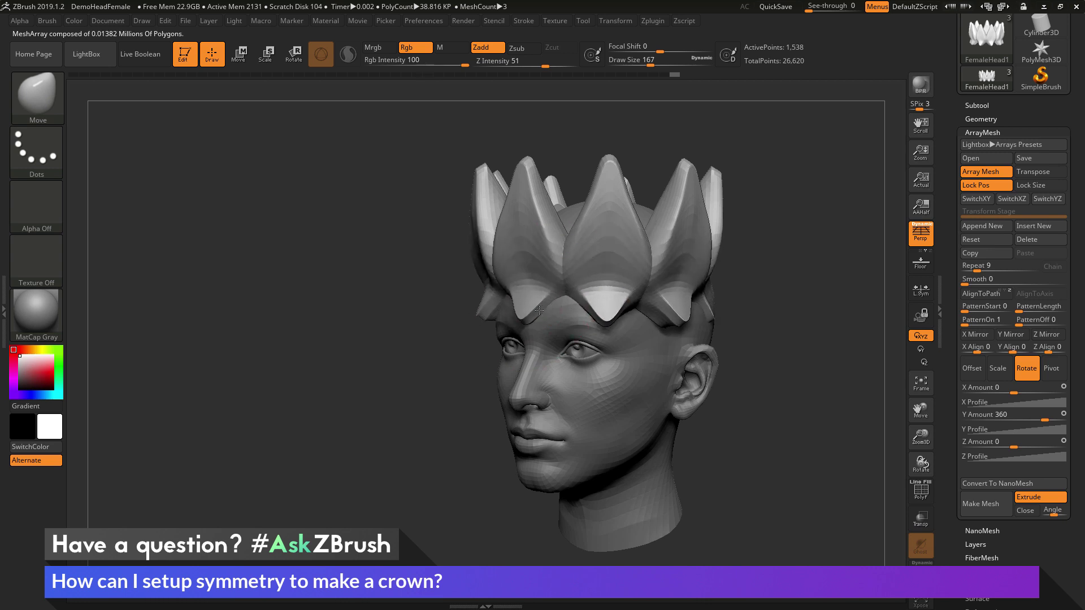
drag(778, 300, 805, 301)
alt+drag(753, 334, 758, 307)
drag(757, 307, 781, 314)
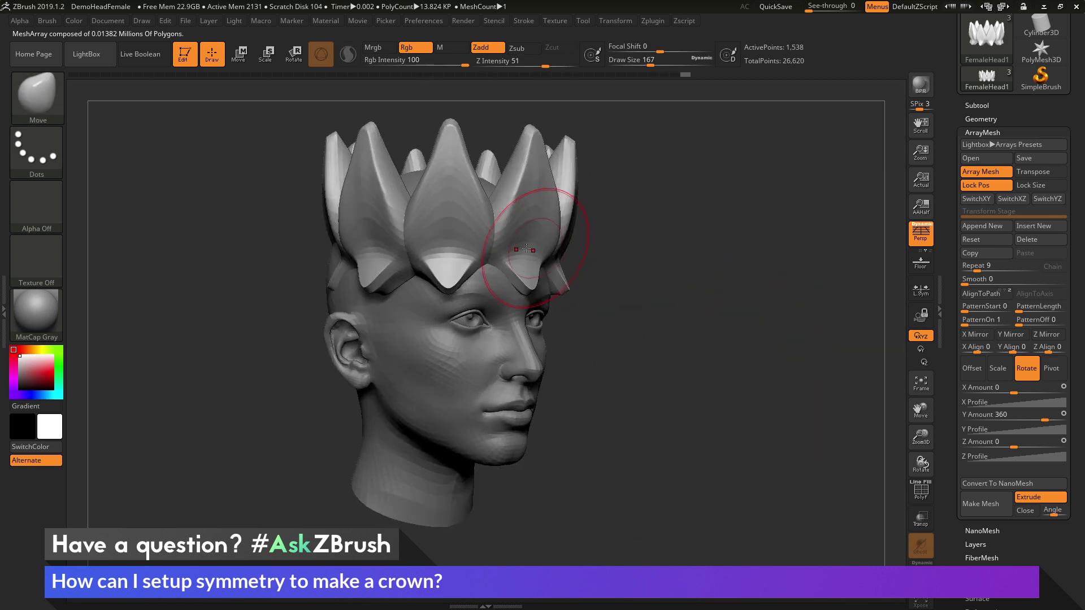
drag(526, 247, 525, 279)
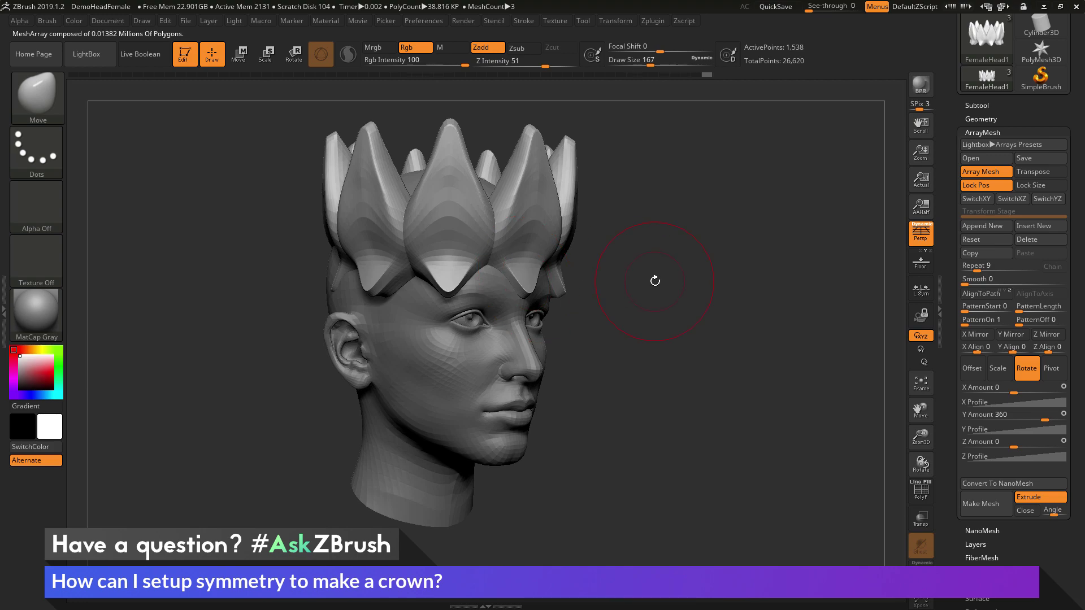